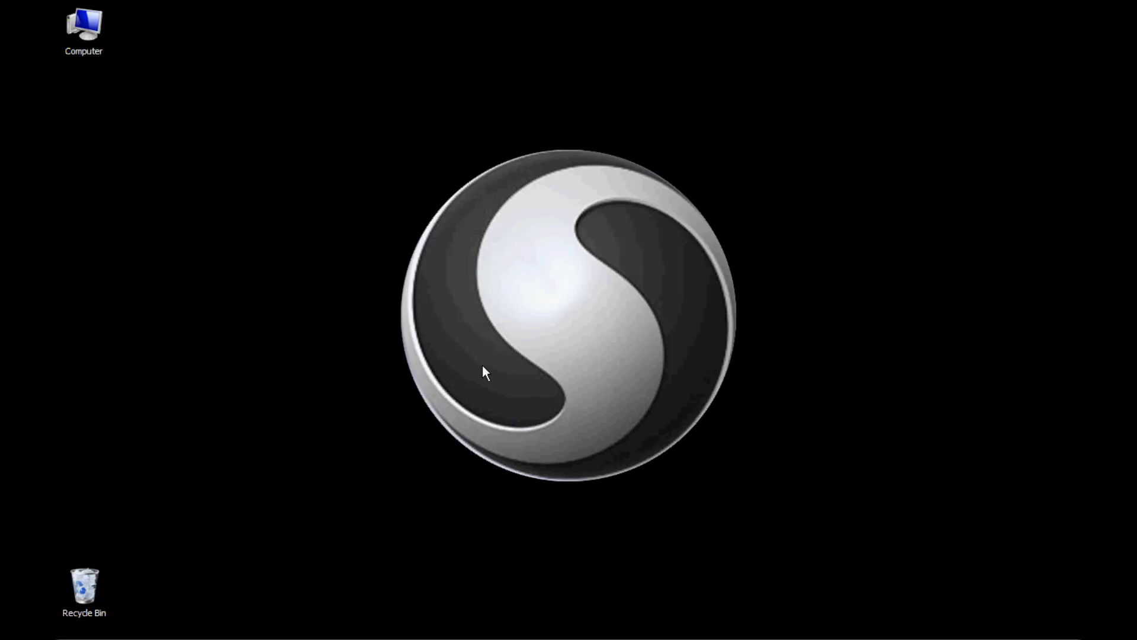
- Open Firefox, Google 'sculptris', and go to the Sculptris free download page
{"action": "left_click", "coordinate": [165, 623]}
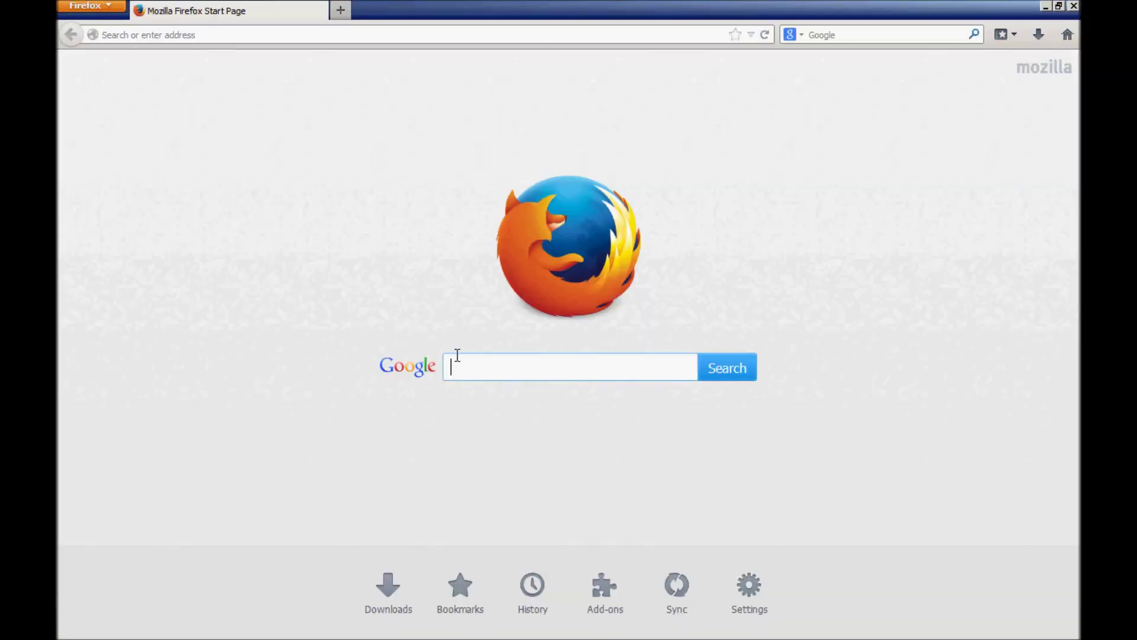
{"action": "left_click", "coordinate": [470, 368]}
{"action": "type", "text": "scu"}
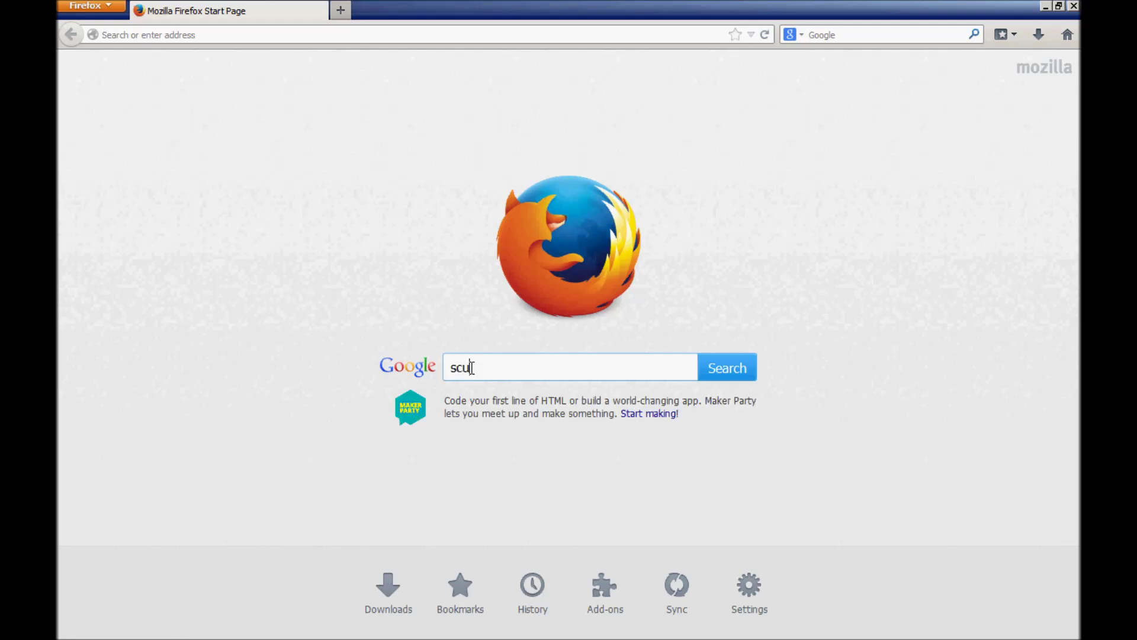
{"action": "type", "text": "lptris"}
{"action": "key", "text": "Return"}
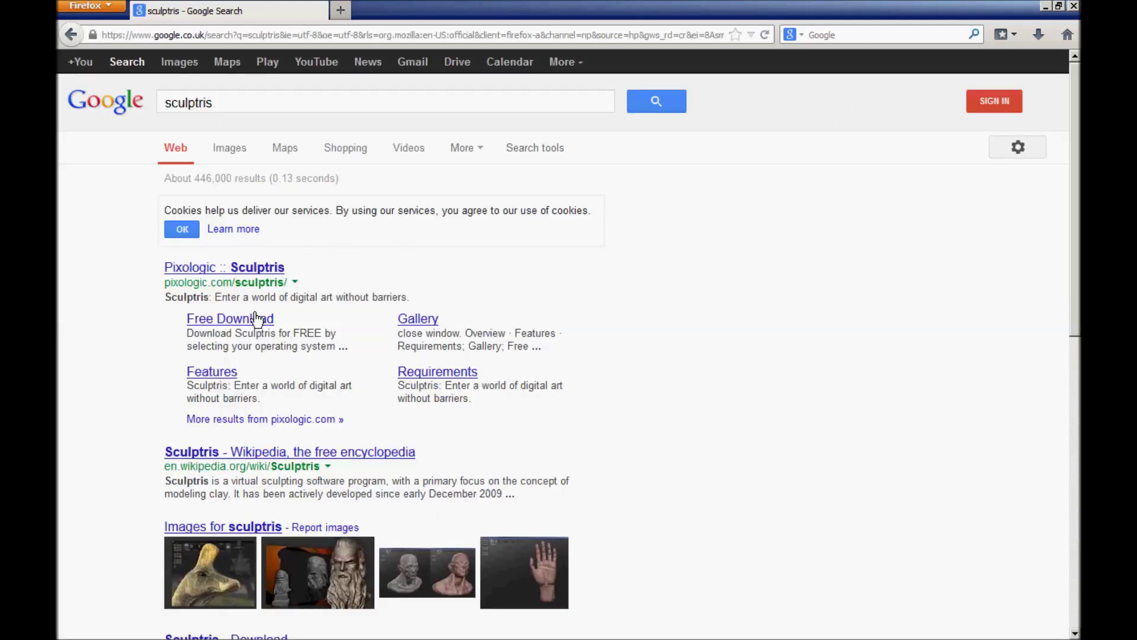
{"action": "left_click", "coordinate": [254, 323]}
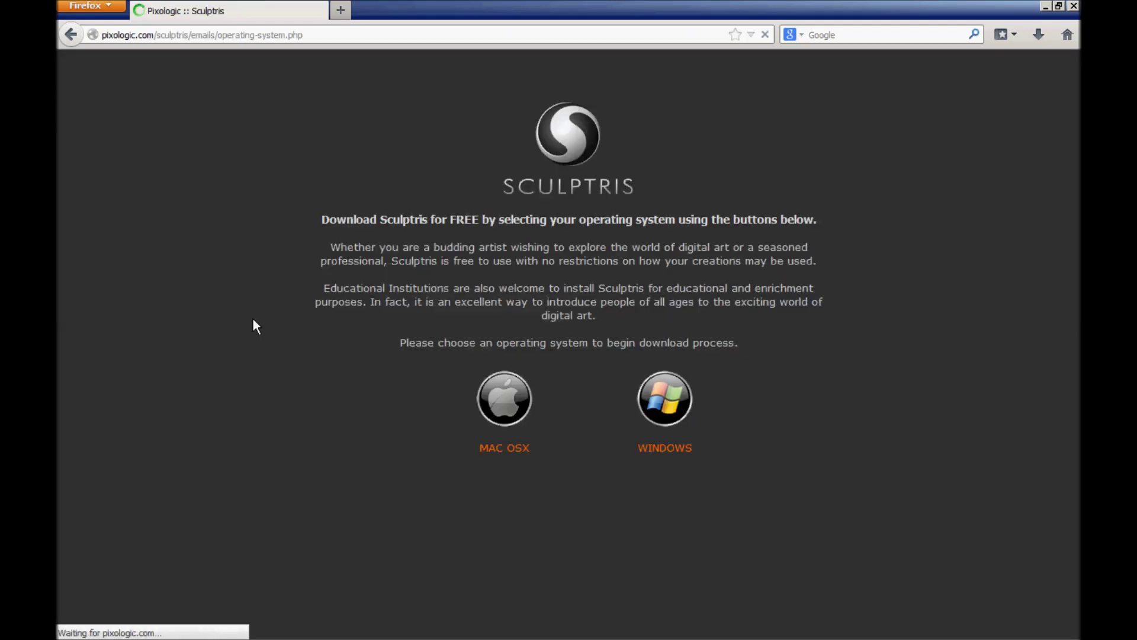
- Choose Windows, enter the e-mail address, select Hobbyist, give '3dprint' usage, and submit the form
{"action": "left_click", "coordinate": [655, 388]}
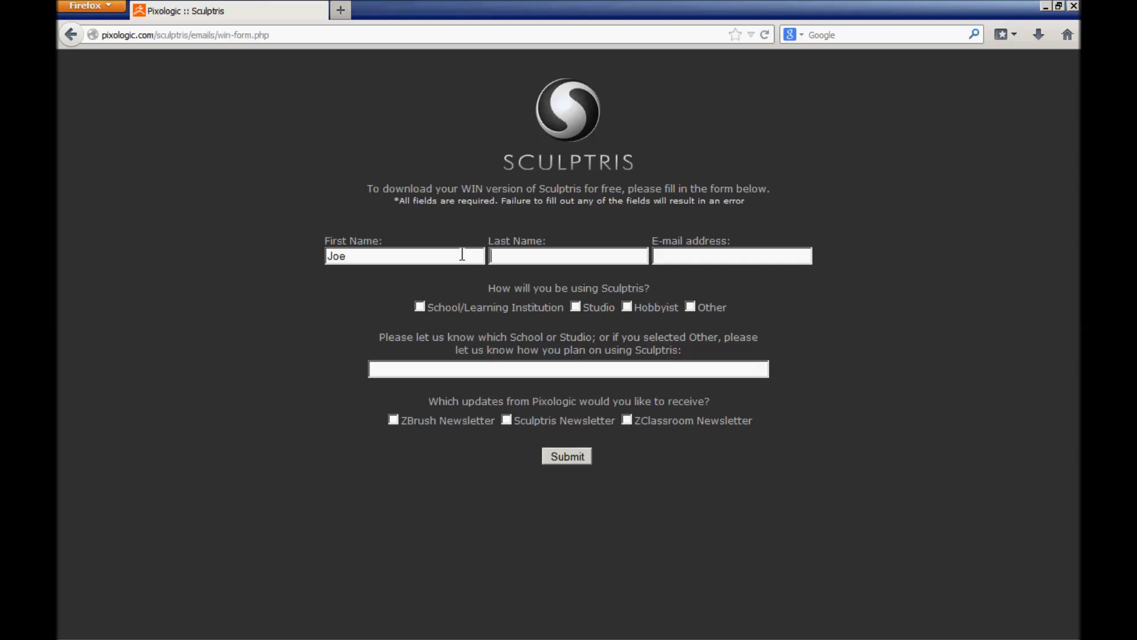
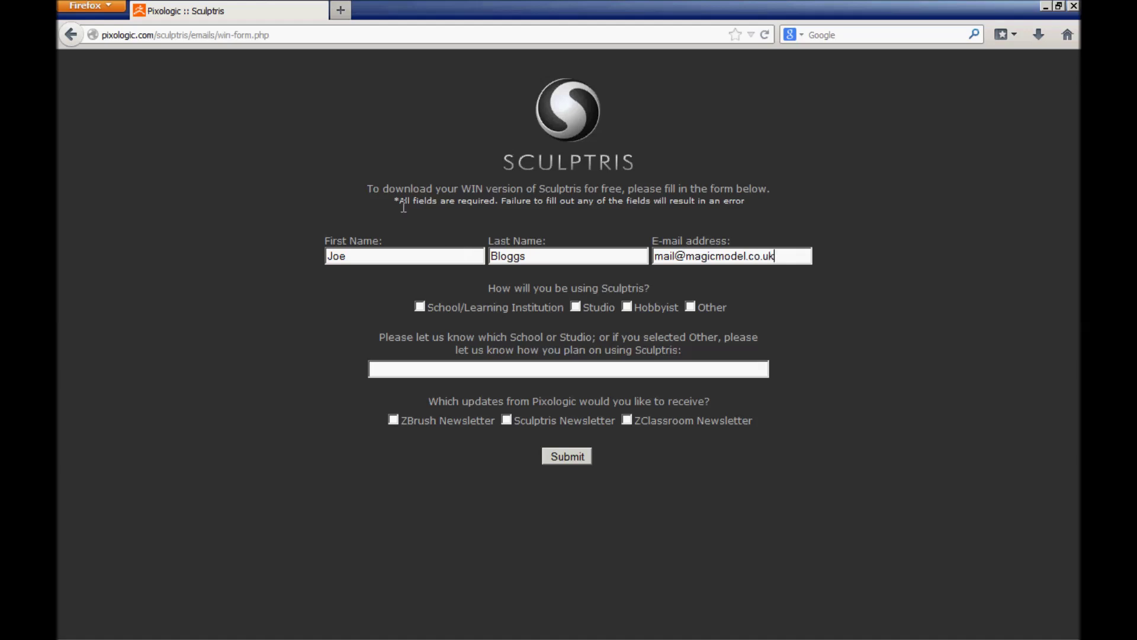
{"action": "left_click", "coordinate": [627, 306]}
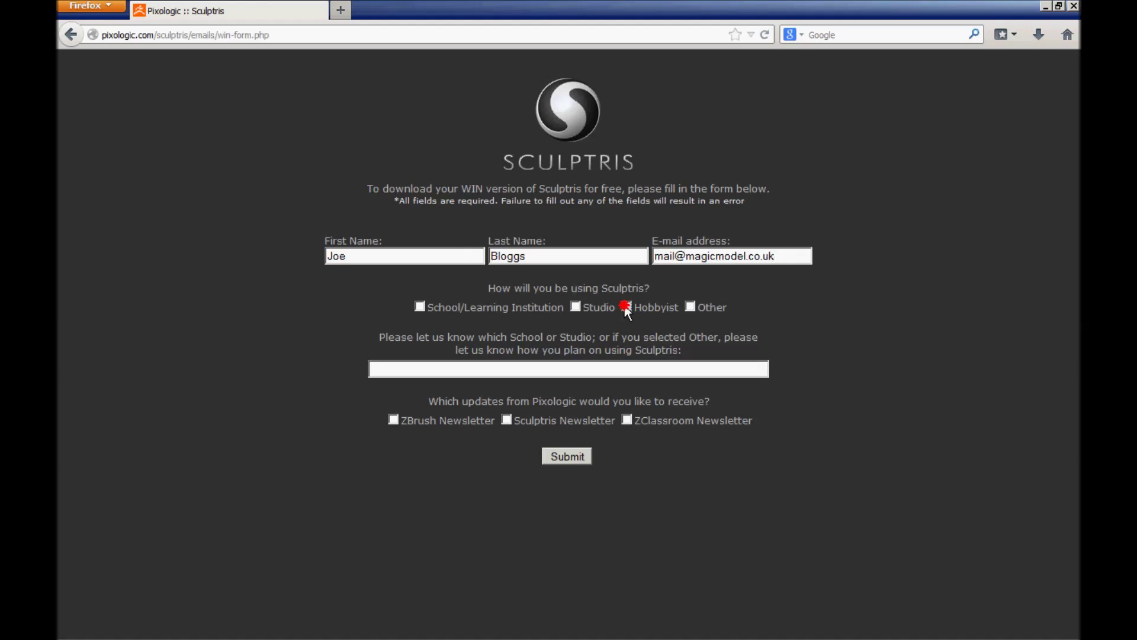
{"action": "left_click", "coordinate": [582, 369]}
{"action": "type", "text": "For making some cool s"}
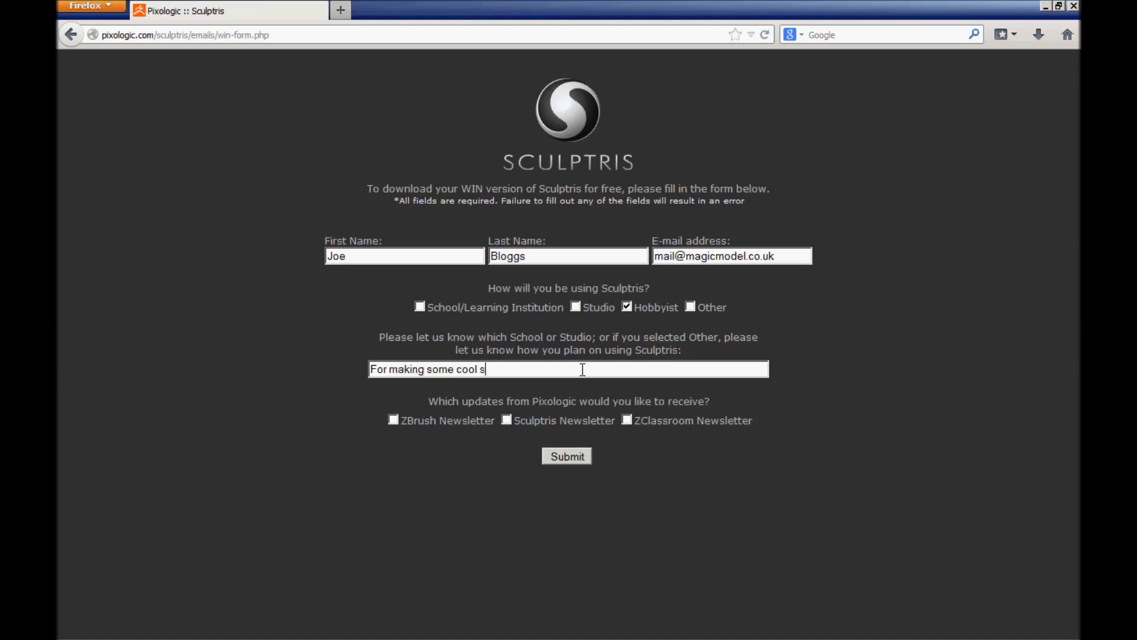
{"action": "type", "text": "tuff to 3dprint"}
{"action": "left_click", "coordinate": [577, 456]}
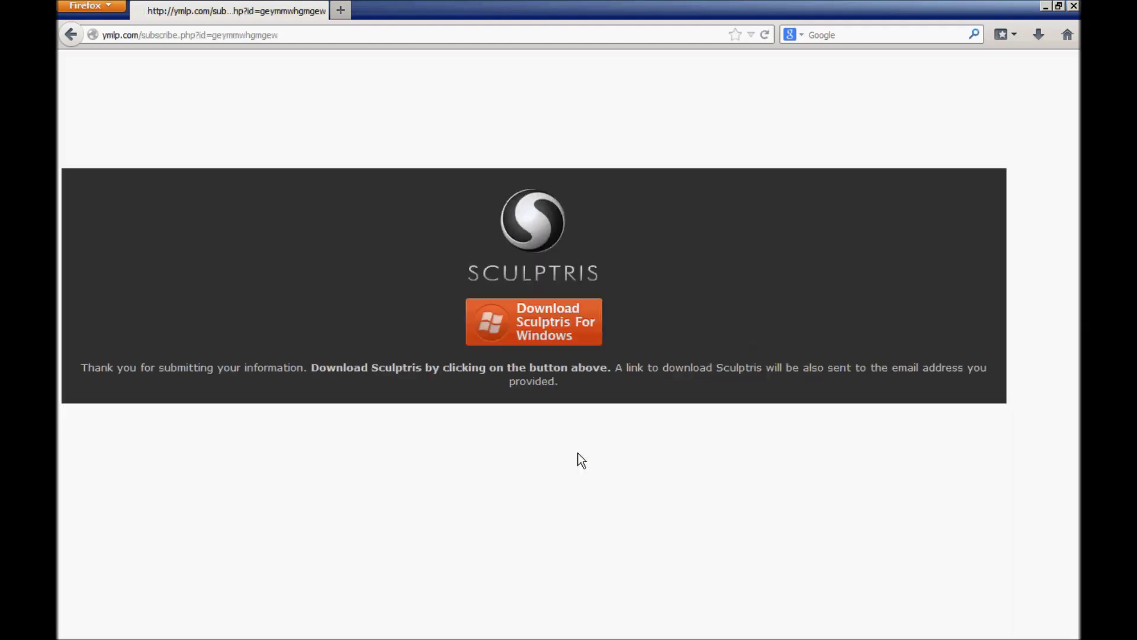
{"action": "left_click", "coordinate": [548, 325]}
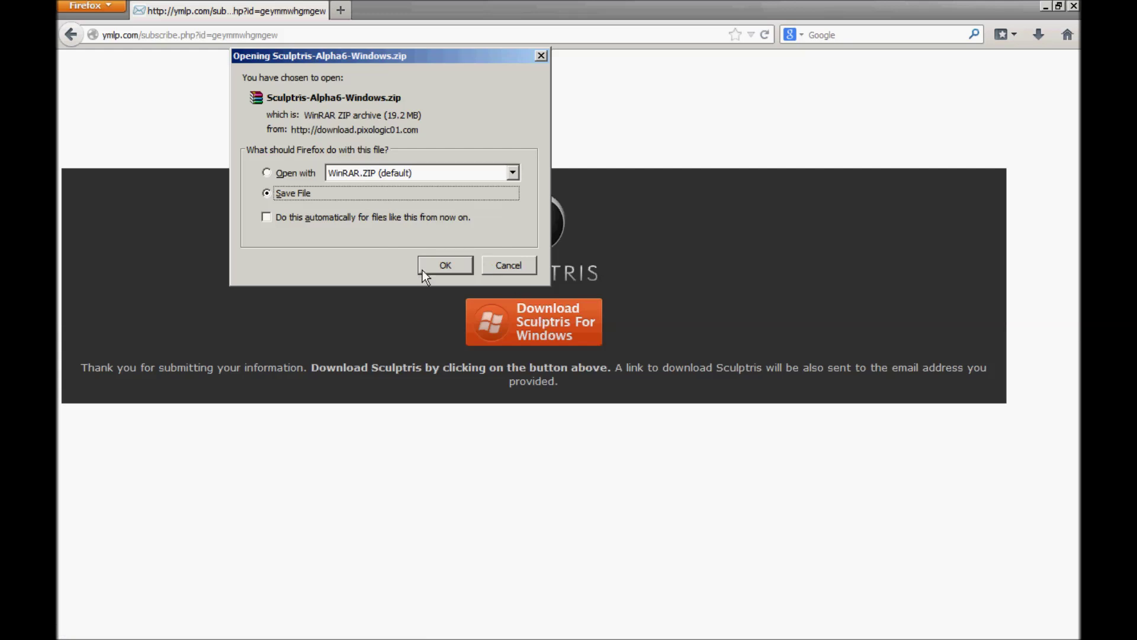
- Save Sculptris-Alpha6-Windows.zip and open it from the downloads list
{"action": "left_click", "coordinate": [450, 265]}
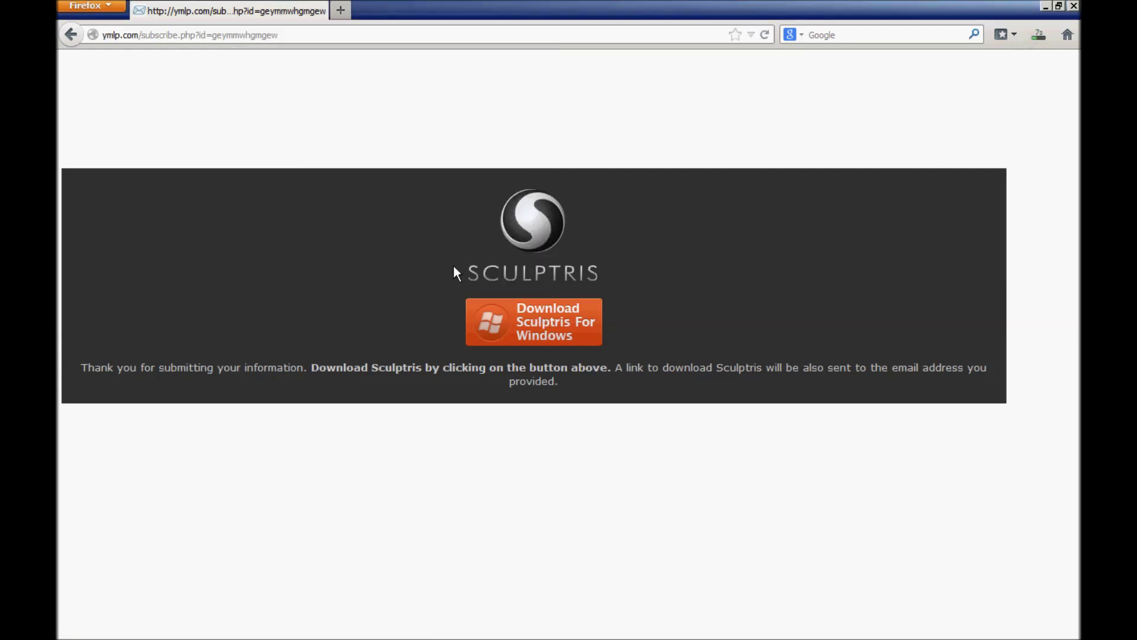
{"action": "left_click", "coordinate": [1043, 35]}
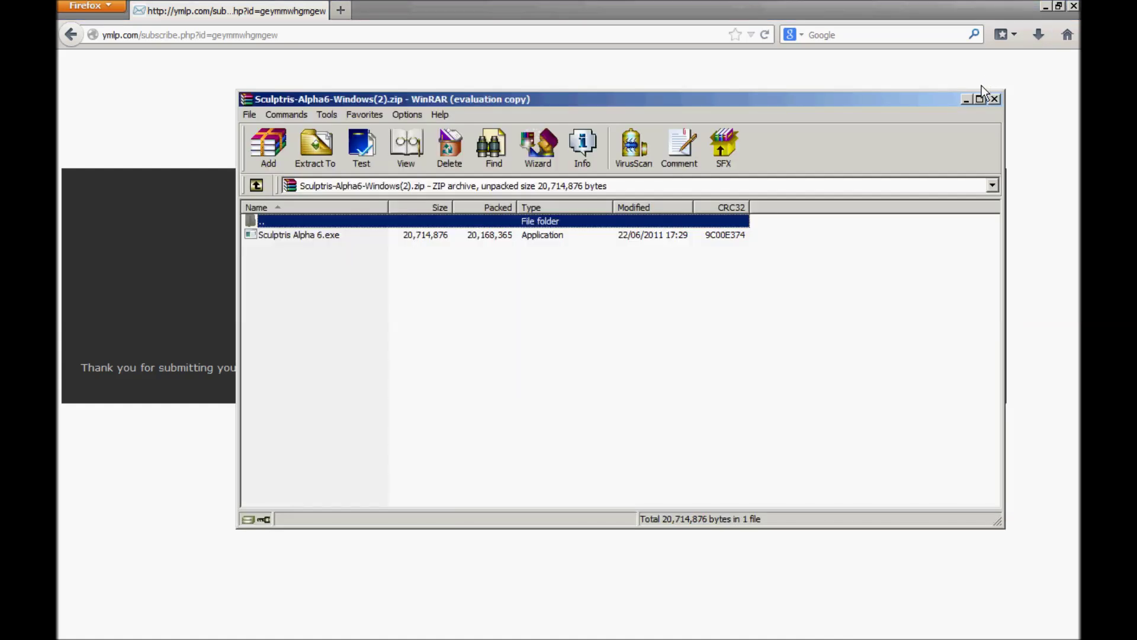
{"action": "left_click", "coordinate": [1051, 13]}
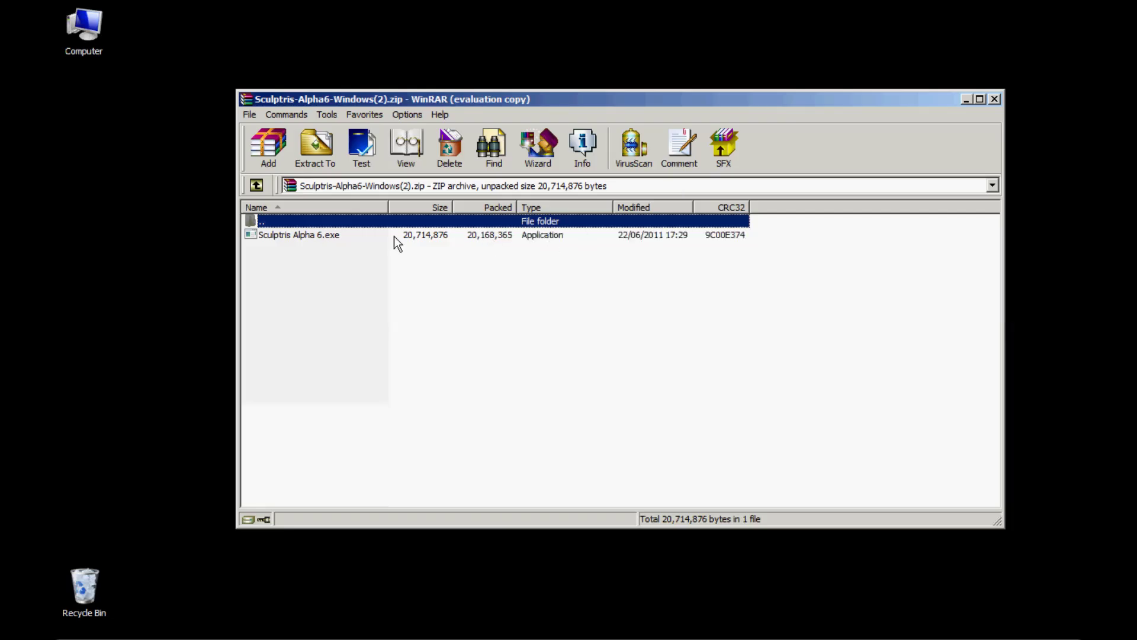
- Extract Sculptris Alpha 6.exe to the desktop, close WinRAR, and run the installer
{"action": "left_click_drag", "start_coordinate": [316, 243], "coordinate": [161, 277]}
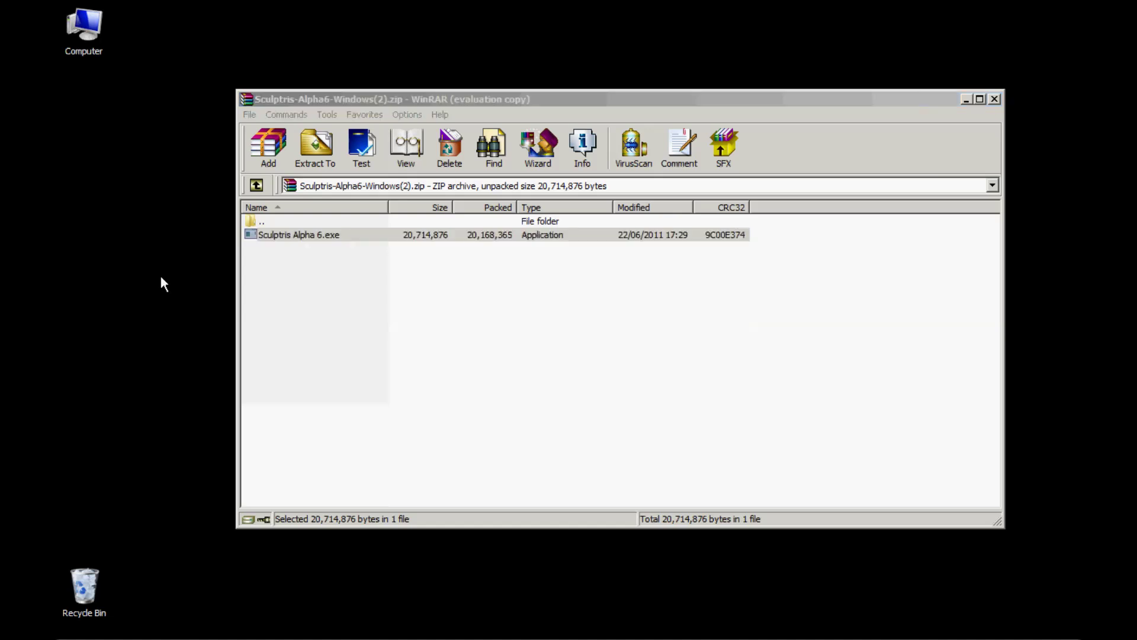
{"action": "double_click", "coordinate": [248, 98]}
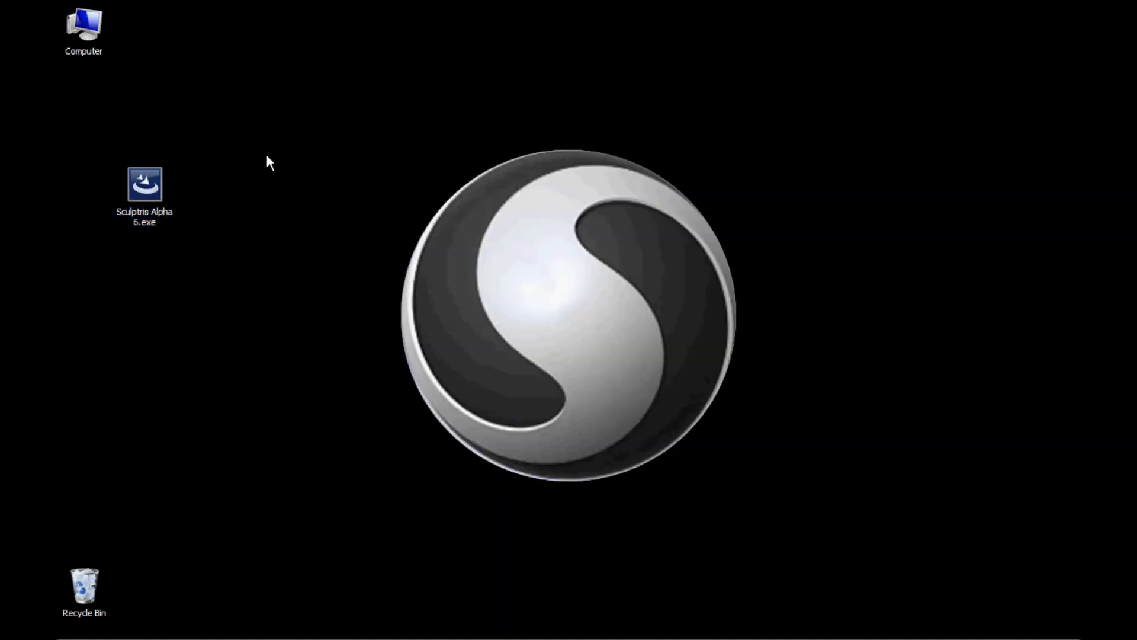
{"action": "double_click", "coordinate": [154, 193]}
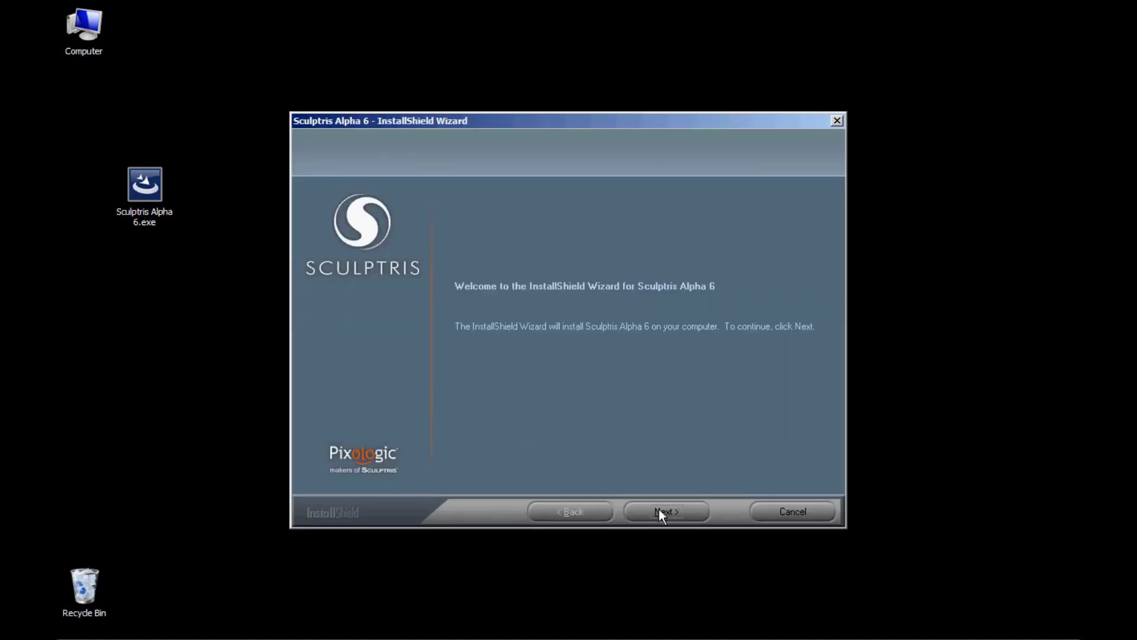
- Accept the licence, install Sculptris Alpha 6 with Complete setup, then bin the installer file
{"action": "left_click", "coordinate": [660, 511]}
{"action": "left_click", "coordinate": [665, 510]}
{"action": "left_click", "coordinate": [548, 441]}
{"action": "left_click", "coordinate": [668, 512]}
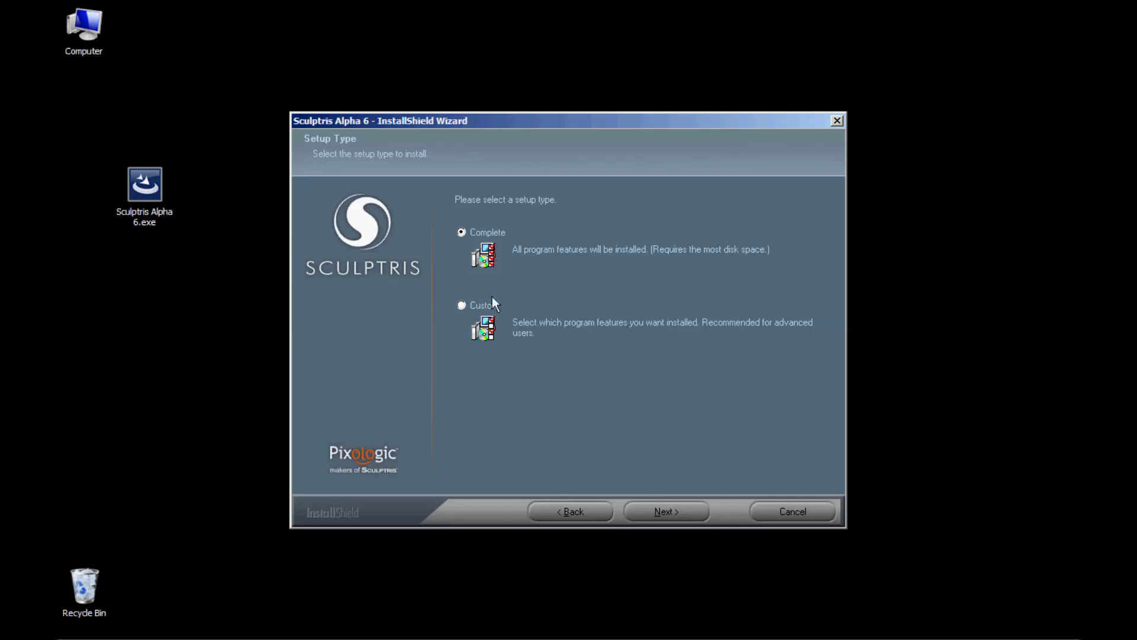
{"action": "left_click", "coordinate": [660, 511]}
{"action": "left_click", "coordinate": [661, 511]}
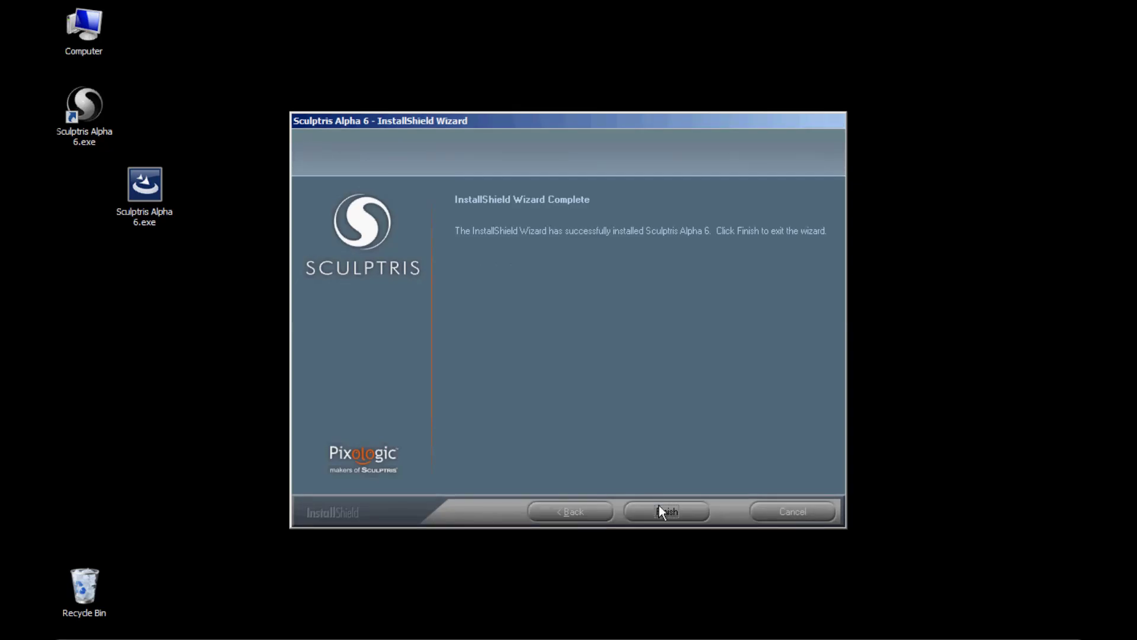
{"action": "left_click", "coordinate": [660, 509]}
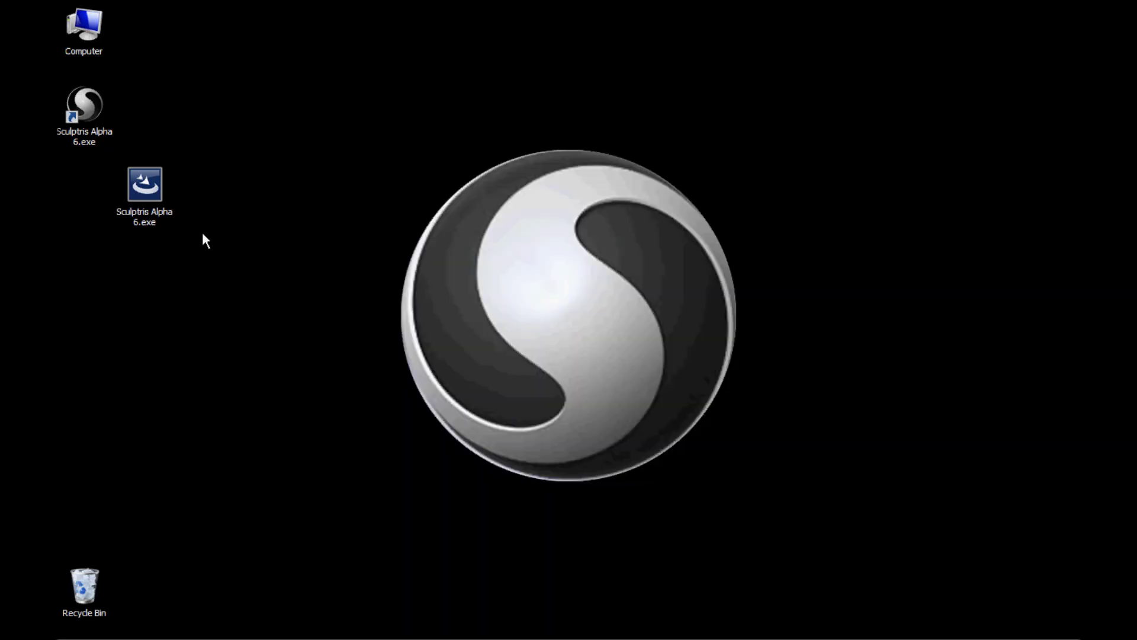
{"action": "mouse_move", "coordinate": [154, 183]}
{"action": "left_mouse_down"}
{"action": "mouse_move", "coordinate": [122, 468]}
{"action": "mouse_move", "coordinate": [86, 585]}
{"action": "left_mouse_up"}
- Launch Sculptris and load the sample head.sc1 as a new scene
{"action": "left_click", "coordinate": [204, 411]}
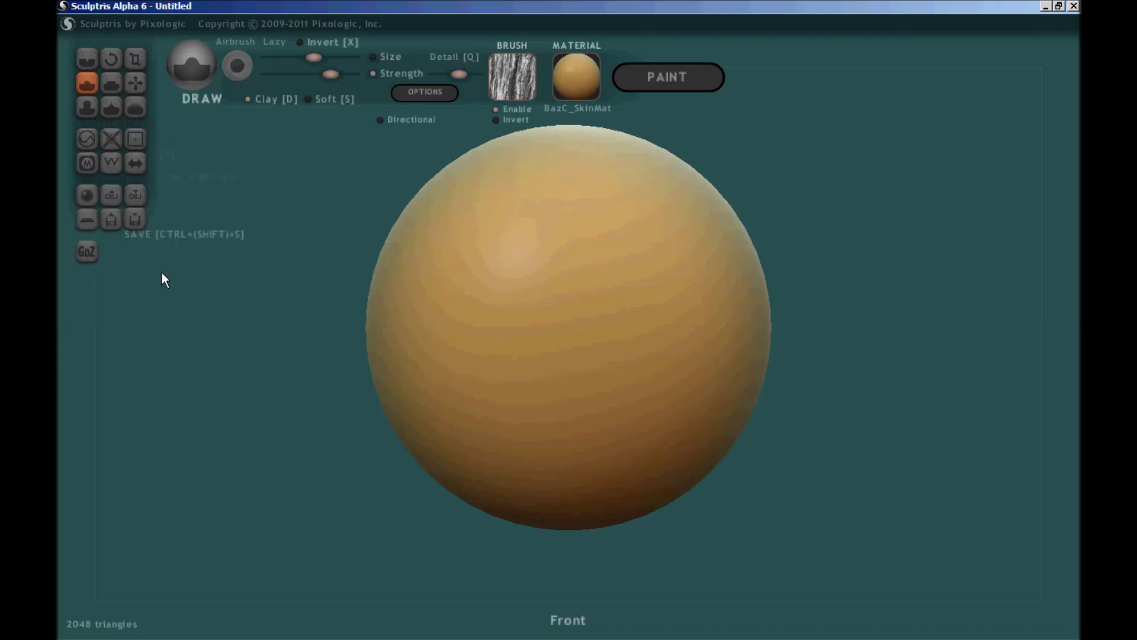
{"action": "left_click", "coordinate": [108, 219]}
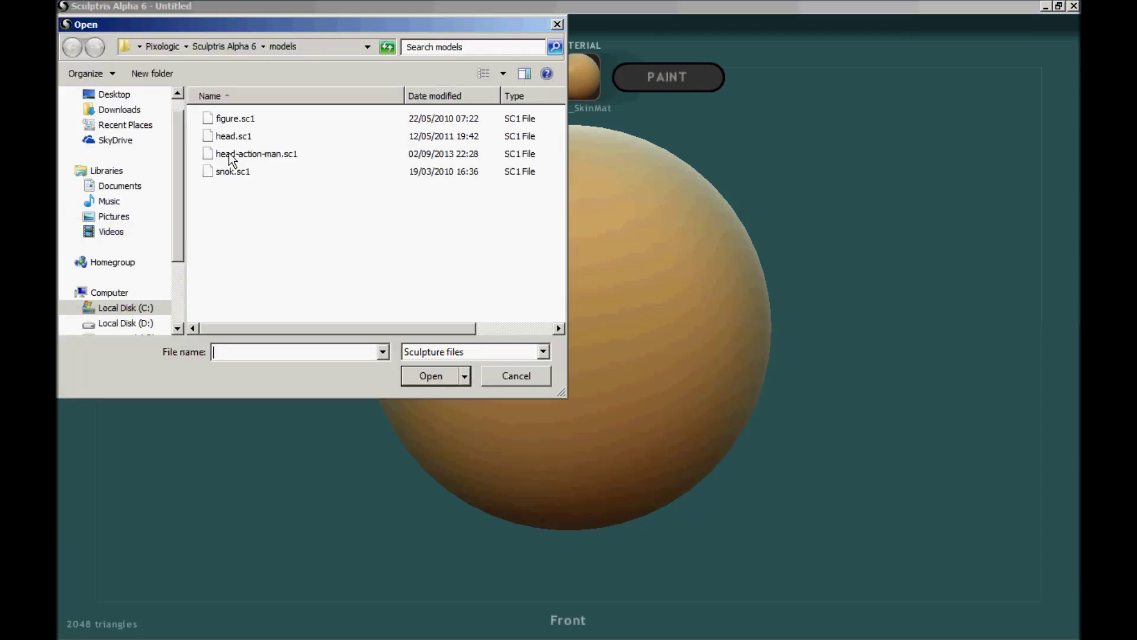
{"action": "double_click", "coordinate": [230, 136]}
{"action": "left_click", "coordinate": [474, 355]}
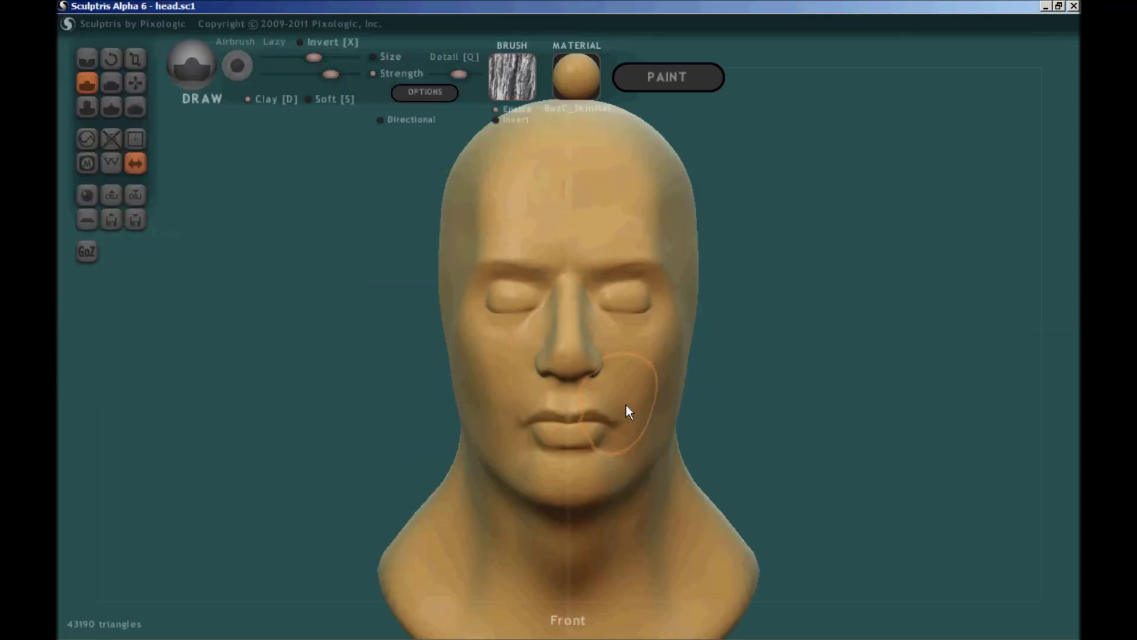
- Inflate the head's nostril with an enlarged Inflate brush
{"action": "right_click_drag", "start_coordinate": [624, 402], "coordinate": [502, 356]}
{"action": "scroll", "coordinate": [450, 326], "scroll_direction": "up", "scroll_amount": 6}
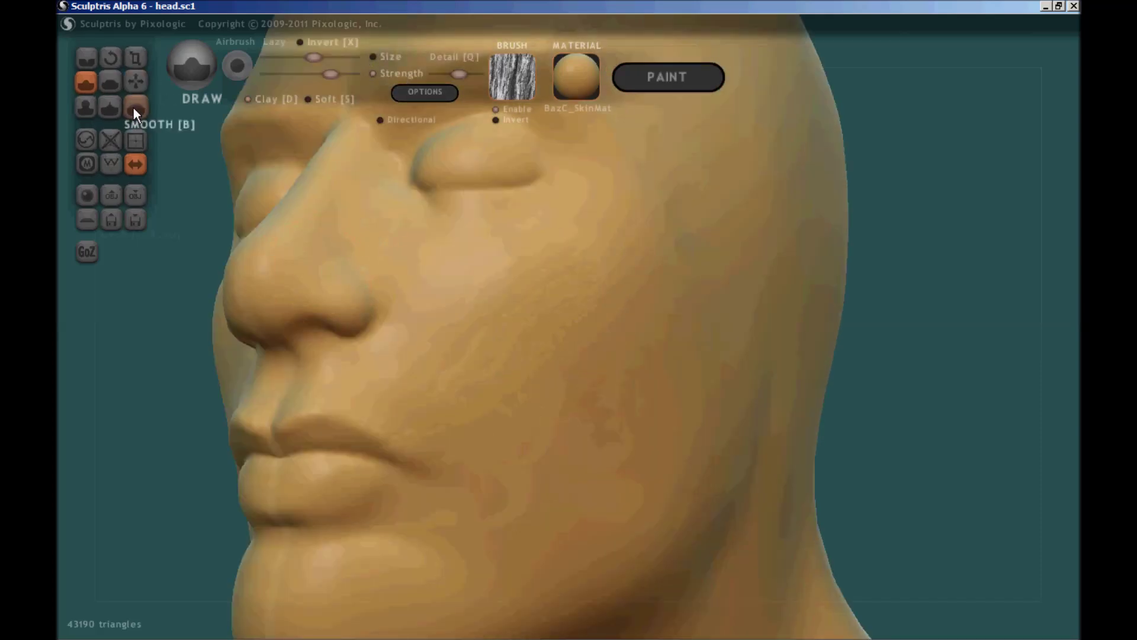
{"action": "left_click", "coordinate": [87, 105]}
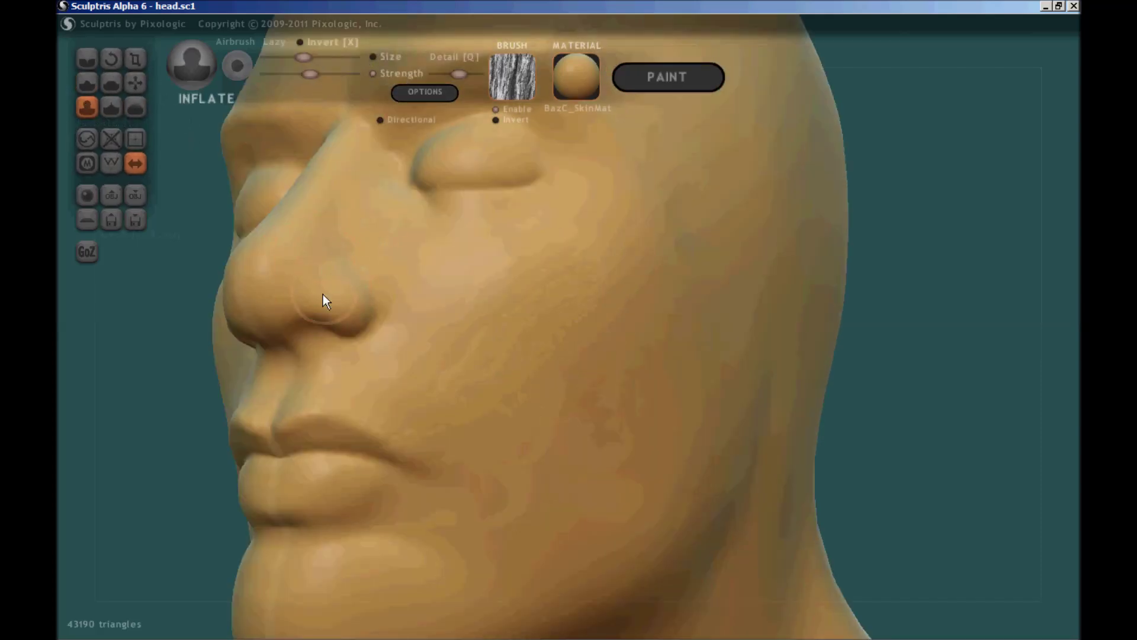
{"action": "right_click_drag", "start_coordinate": [378, 312], "coordinate": [652, 370]}
{"action": "scroll", "coordinate": [649, 361], "scroll_direction": "up", "scroll_amount": 5}
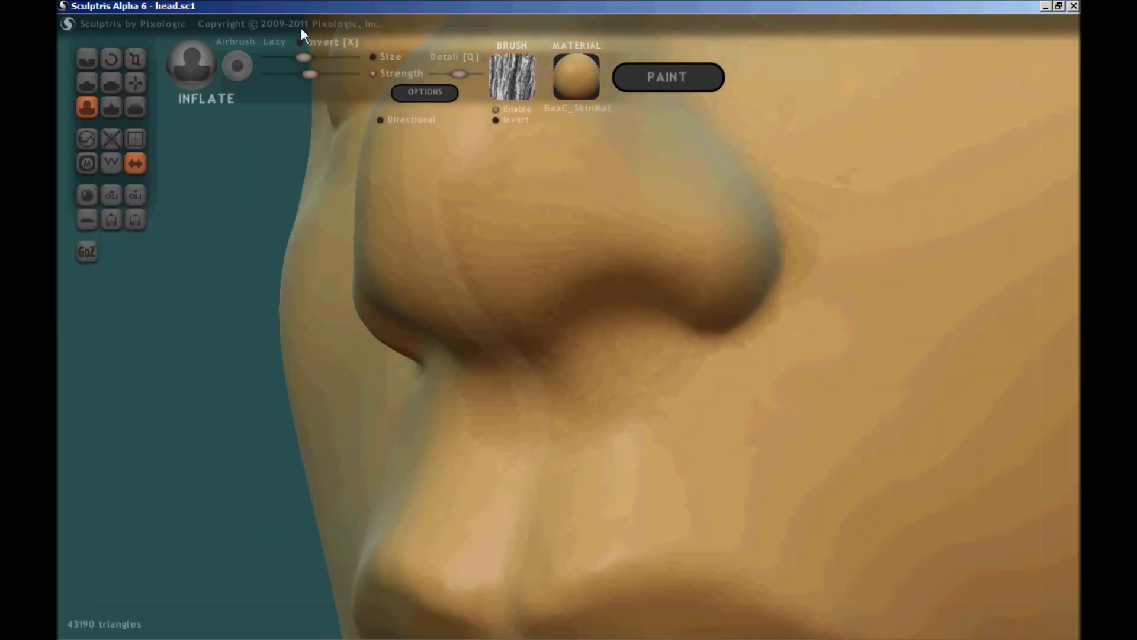
{"action": "right_click_drag", "start_coordinate": [616, 311], "coordinate": [596, 294]}
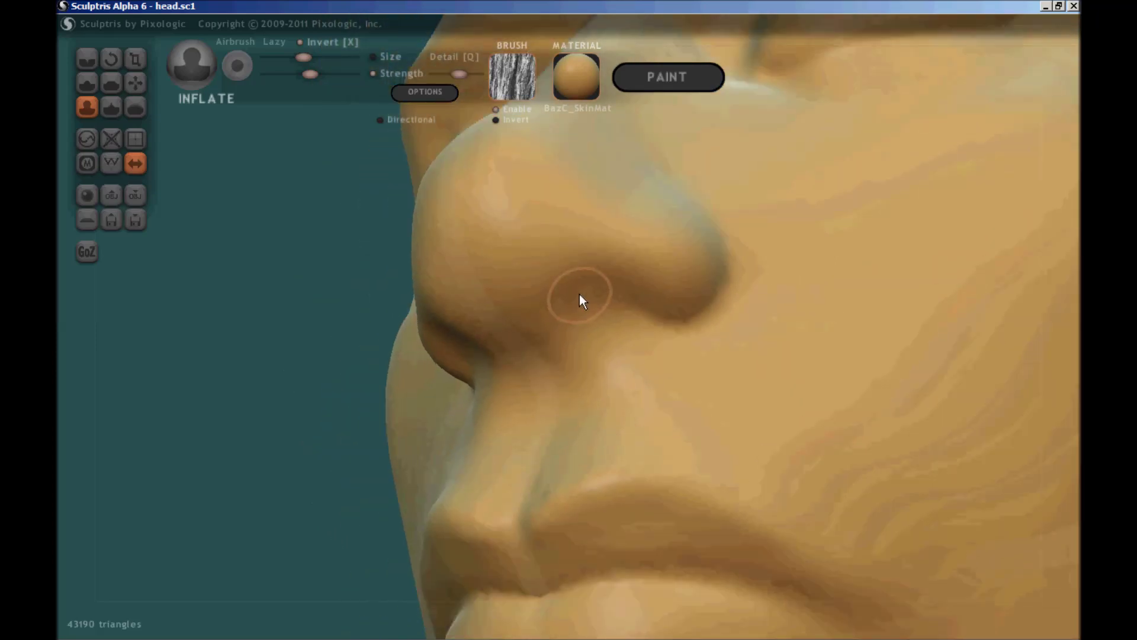
{"action": "left_click_drag", "start_coordinate": [307, 59], "coordinate": [325, 63]}
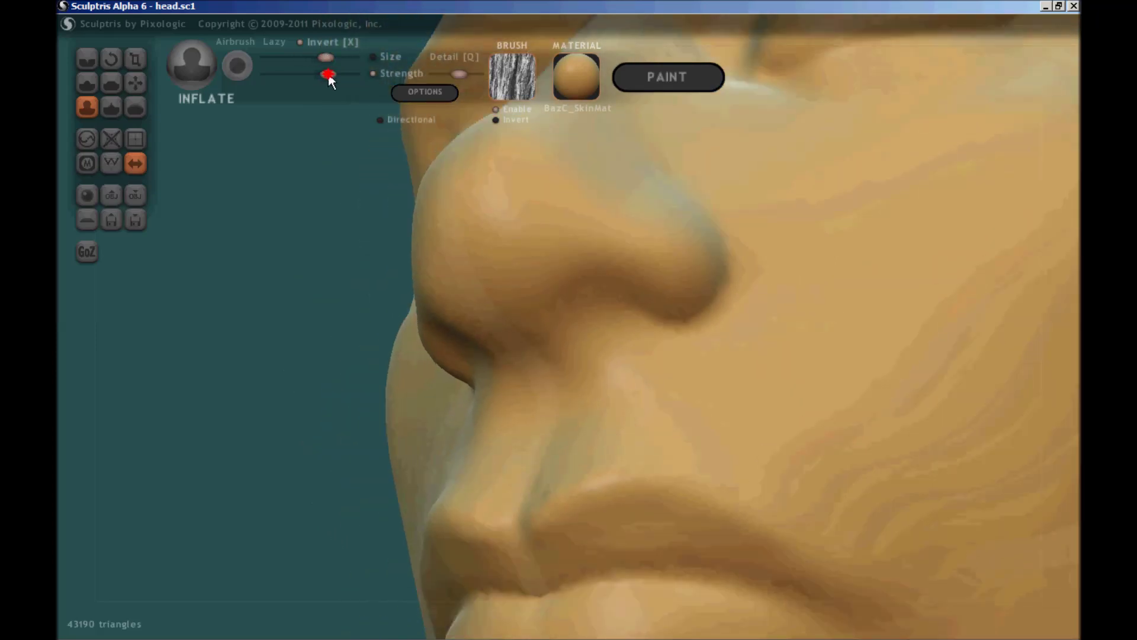
{"action": "mouse_move", "coordinate": [609, 332]}
{"action": "left_mouse_down"}
{"action": "mouse_move", "coordinate": [581, 295]}
{"action": "mouse_move", "coordinate": [605, 305]}
{"action": "mouse_move", "coordinate": [574, 288]}
{"action": "mouse_move", "coordinate": [585, 286]}
{"action": "mouse_move", "coordinate": [556, 255]}
{"action": "mouse_move", "coordinate": [529, 256]}
{"action": "mouse_move", "coordinate": [556, 269]}
{"action": "mouse_move", "coordinate": [547, 251]}
{"action": "mouse_move", "coordinate": [532, 252]}
{"action": "mouse_move", "coordinate": [601, 300]}
{"action": "mouse_move", "coordinate": [632, 295]}
{"action": "mouse_move", "coordinate": [613, 291]}
{"action": "mouse_move", "coordinate": [639, 273]}
{"action": "mouse_move", "coordinate": [598, 294]}
{"action": "mouse_move", "coordinate": [618, 275]}
{"action": "mouse_move", "coordinate": [580, 313]}
{"action": "mouse_move", "coordinate": [570, 288]}
{"action": "left_mouse_up"}
- With the Crease brush, crease along the lip seam and the upper lip edge
{"action": "scroll", "coordinate": [570, 286], "scroll_direction": "down", "scroll_amount": 6}
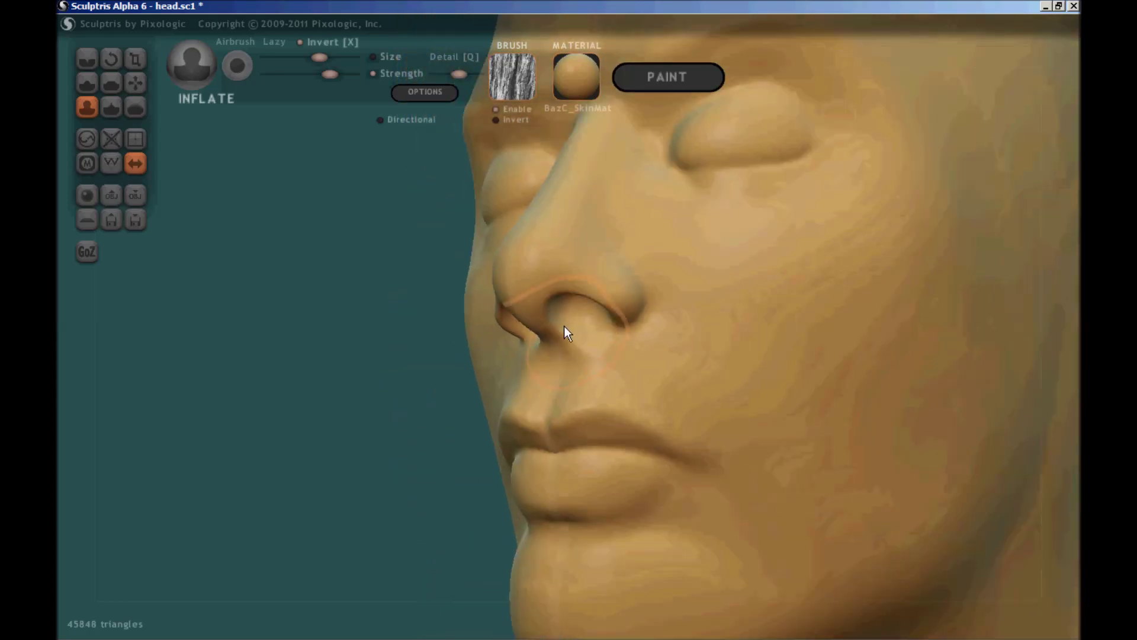
{"action": "mouse_move", "coordinate": [591, 350]}
{"action": "right_mouse_down"}
{"action": "mouse_move", "coordinate": [574, 385]}
{"action": "mouse_move", "coordinate": [594, 367]}
{"action": "right_mouse_up"}
{"action": "scroll", "coordinate": [603, 289], "scroll_direction": "up", "scroll_amount": 4}
{"action": "scroll", "coordinate": [641, 327], "scroll_direction": "up", "scroll_amount": 3}
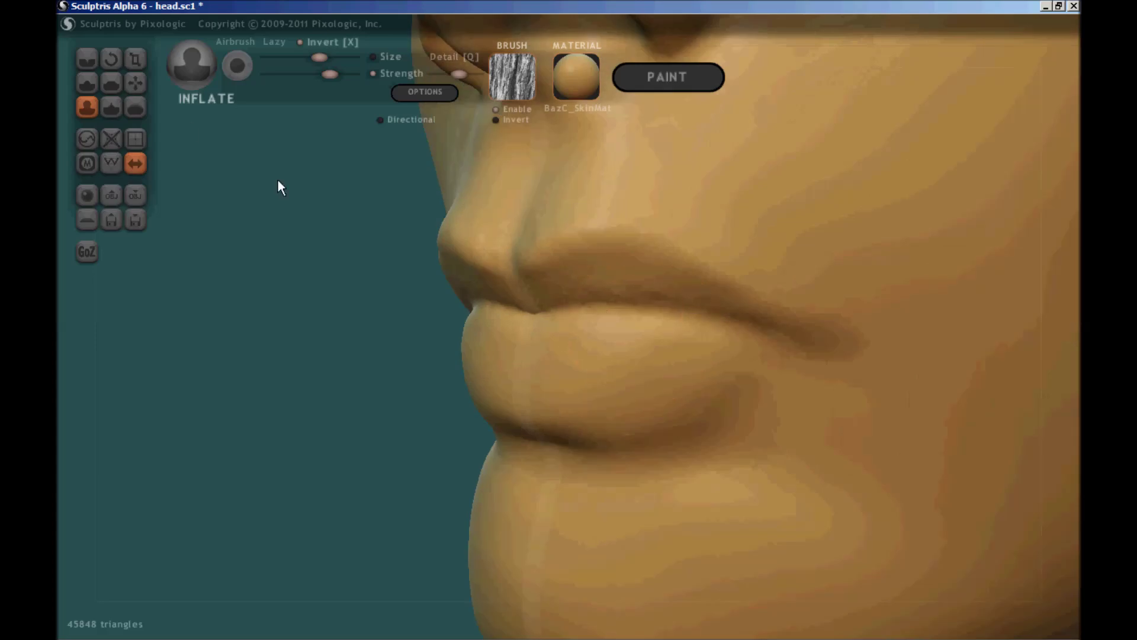
{"action": "left_click", "coordinate": [88, 58]}
{"action": "mouse_move", "coordinate": [667, 373]}
{"action": "right_mouse_down", "text": "alt"}
{"action": "mouse_move", "coordinate": [518, 340]}
{"action": "mouse_move", "coordinate": [497, 303]}
{"action": "mouse_move", "coordinate": [456, 293]}
{"action": "right_mouse_up", "text": "alt"}
{"action": "left_click_drag", "start_coordinate": [409, 285], "coordinate": [499, 272]}
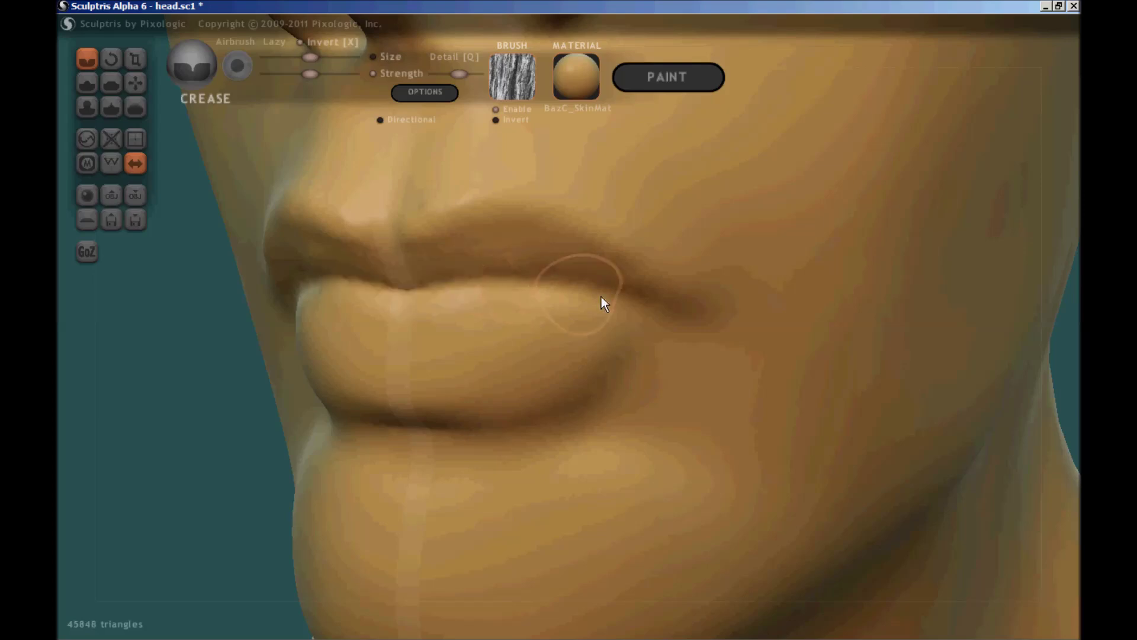
{"action": "mouse_move", "coordinate": [662, 287]}
{"action": "left_mouse_down"}
{"action": "mouse_move", "coordinate": [557, 228]}
{"action": "mouse_move", "coordinate": [473, 215]}
{"action": "mouse_move", "coordinate": [386, 246]}
{"action": "mouse_move", "coordinate": [535, 231]}
{"action": "mouse_move", "coordinate": [630, 272]}
{"action": "left_mouse_up"}
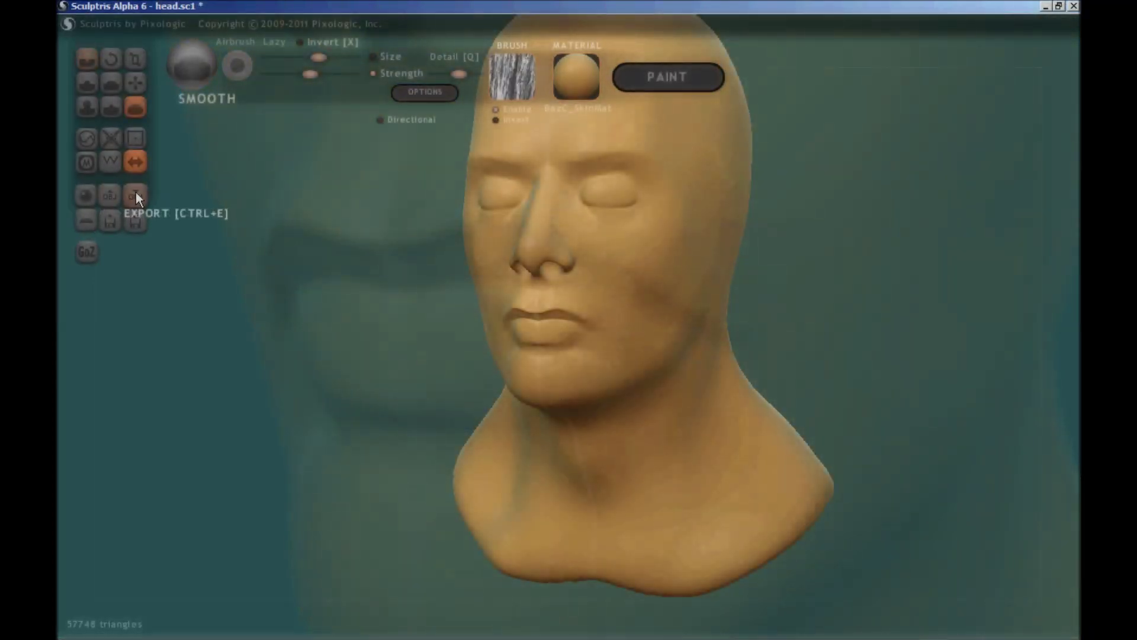
- Export the head as Head.obj to the Desktop and minimize Sculptris
{"action": "left_click", "coordinate": [137, 192]}
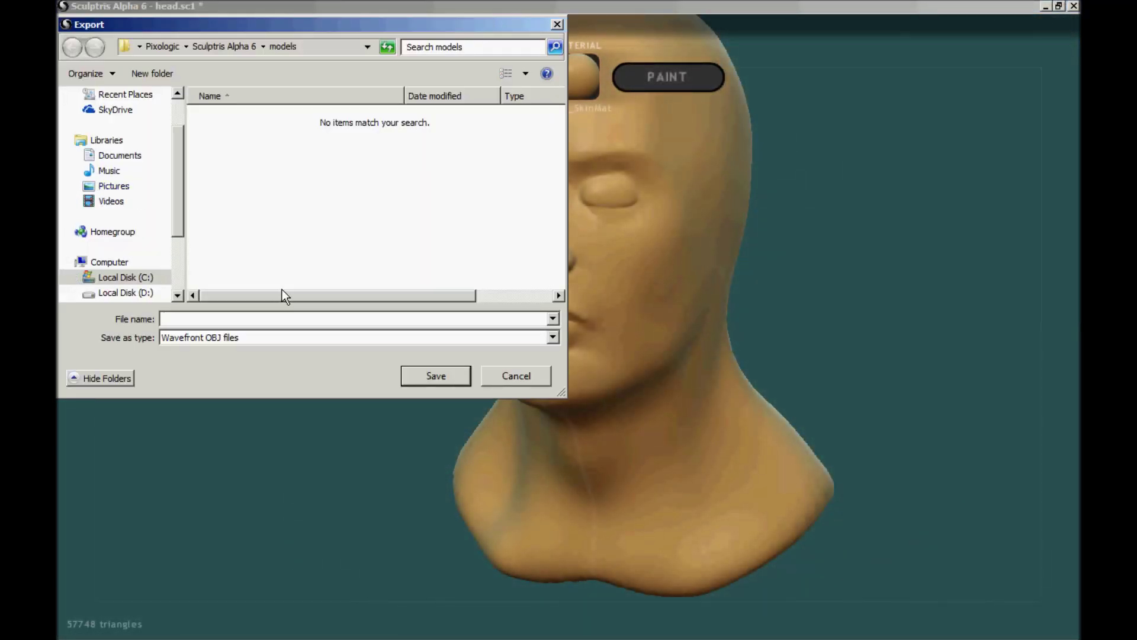
{"action": "type", "text": "Head"}
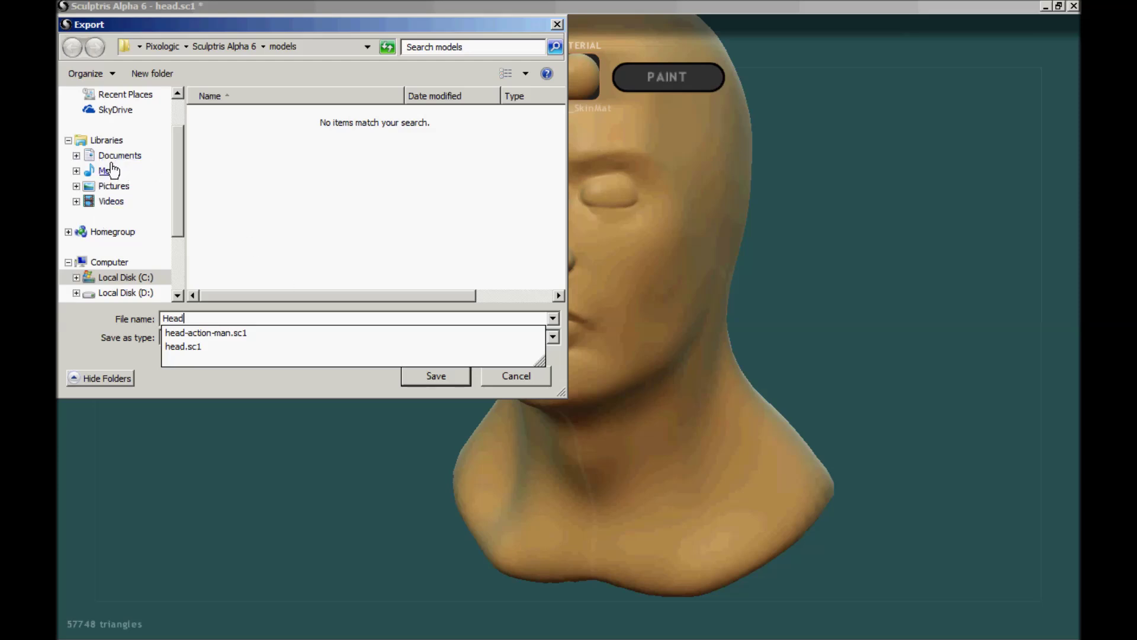
{"action": "left_click_drag", "start_coordinate": [172, 152], "coordinate": [178, 109]}
{"action": "left_click", "coordinate": [113, 116]}
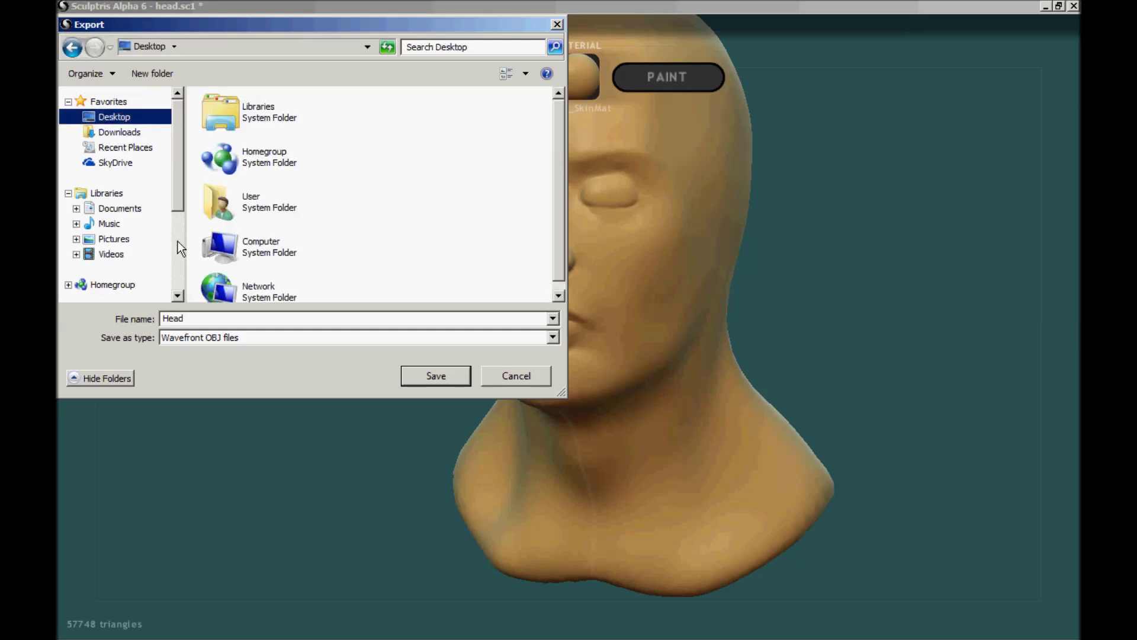
{"action": "left_click", "coordinate": [432, 381]}
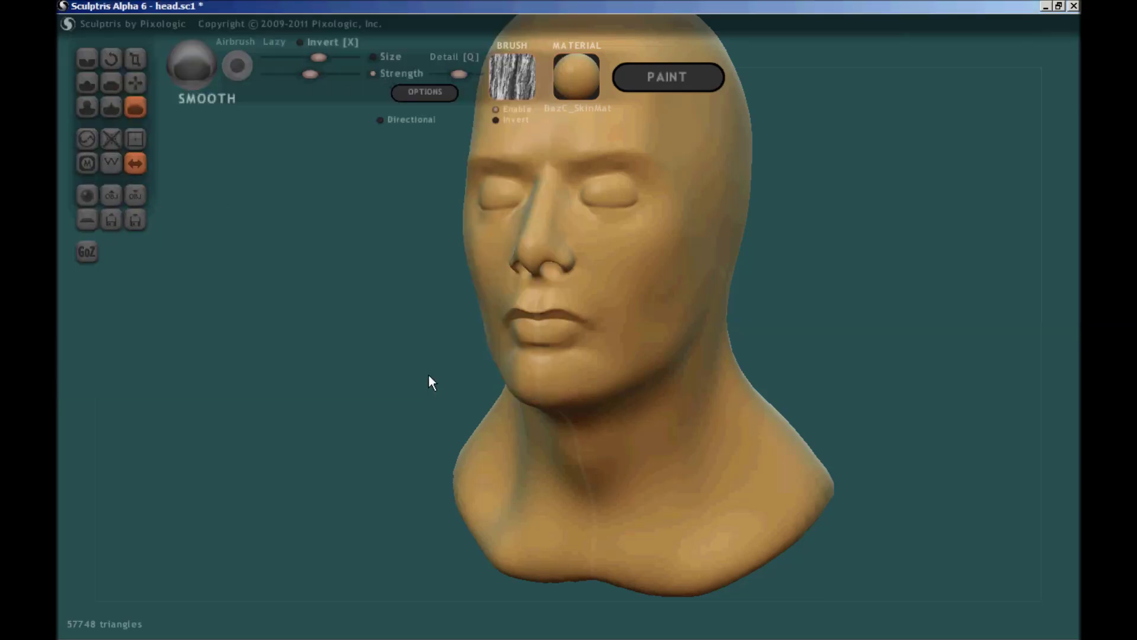
{"action": "left_click", "coordinate": [1044, 6]}
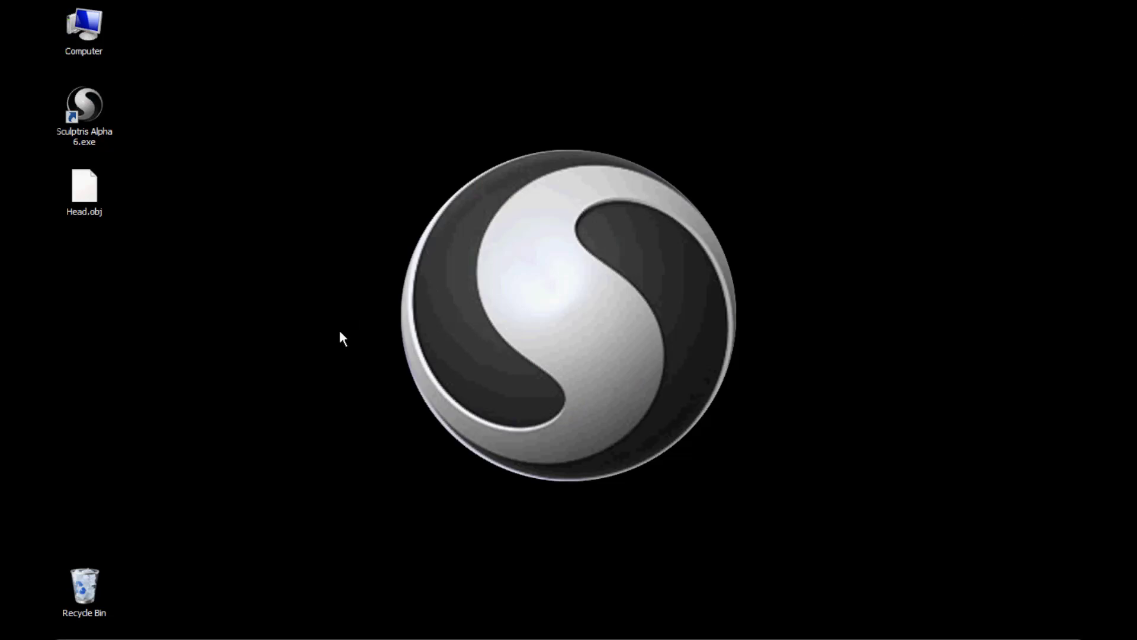
- Google 'netfabb' in Firefox and open the netfabb.com homepage
{"action": "mouse_move", "coordinate": [242, 639]}
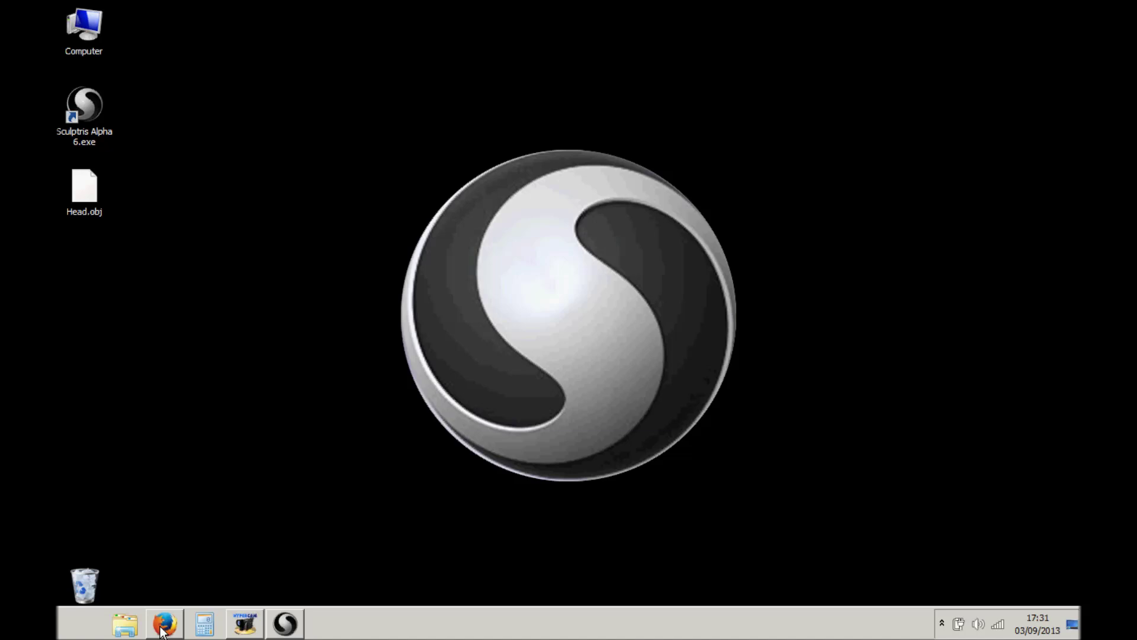
{"action": "left_click", "coordinate": [162, 629]}
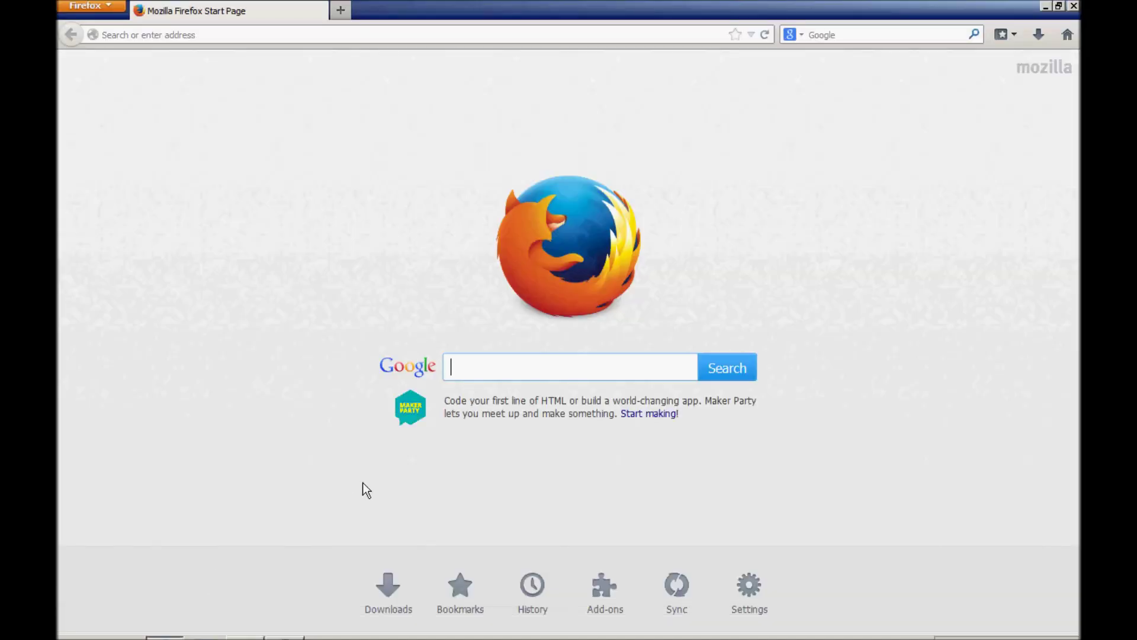
{"action": "type", "text": "netfabb"}
{"action": "key", "text": "Return"}
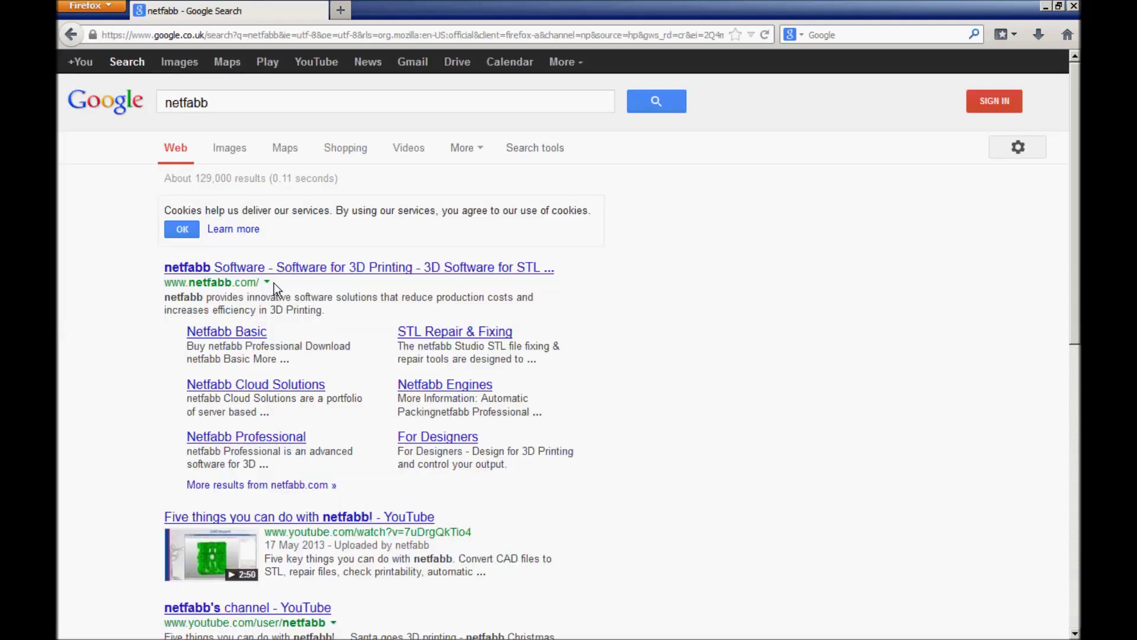
{"action": "left_click", "coordinate": [269, 270]}
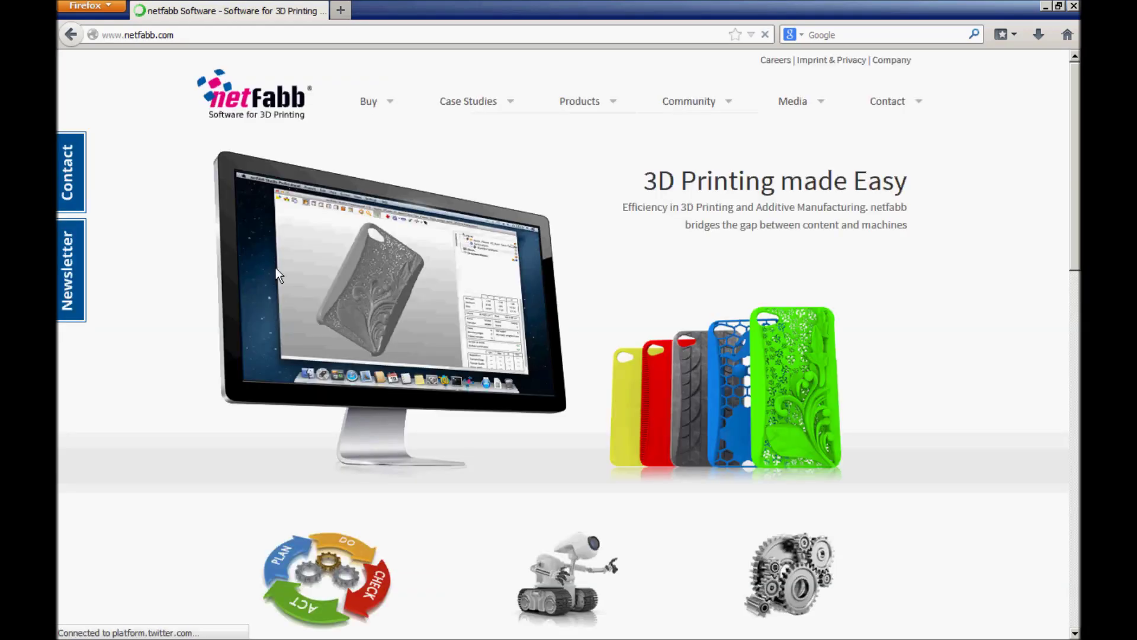
- Download the netfabb Basic 5.0.0 Windows 32-bit installer from the Download Center and run it
{"action": "left_click", "coordinate": [583, 101]}
{"action": "left_click", "coordinate": [625, 343]}
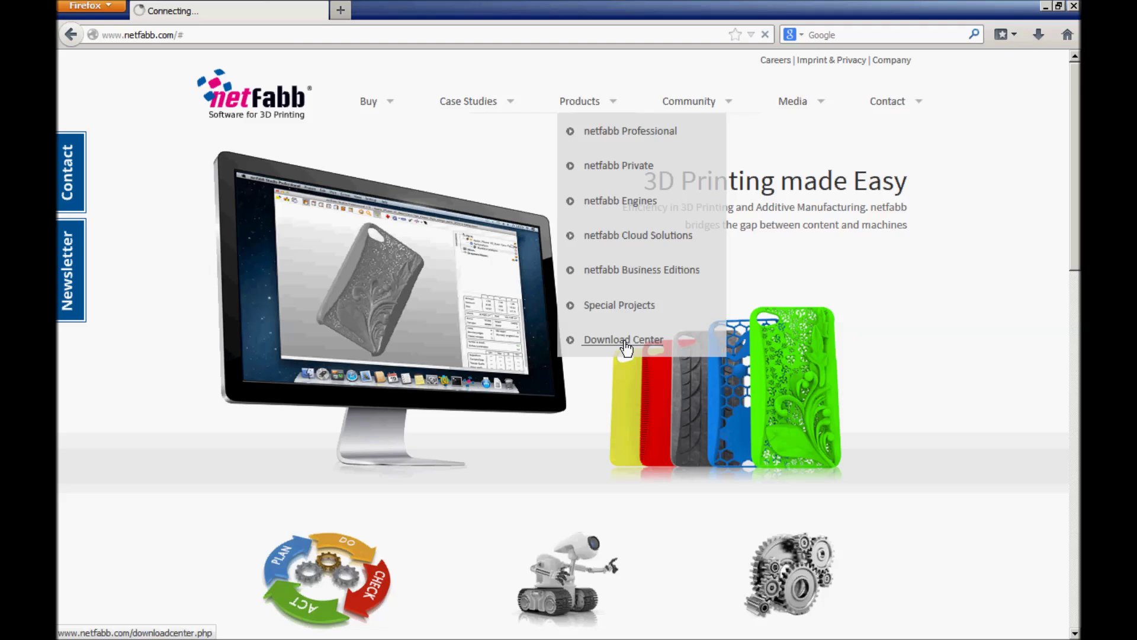
{"action": "left_click", "coordinate": [520, 537]}
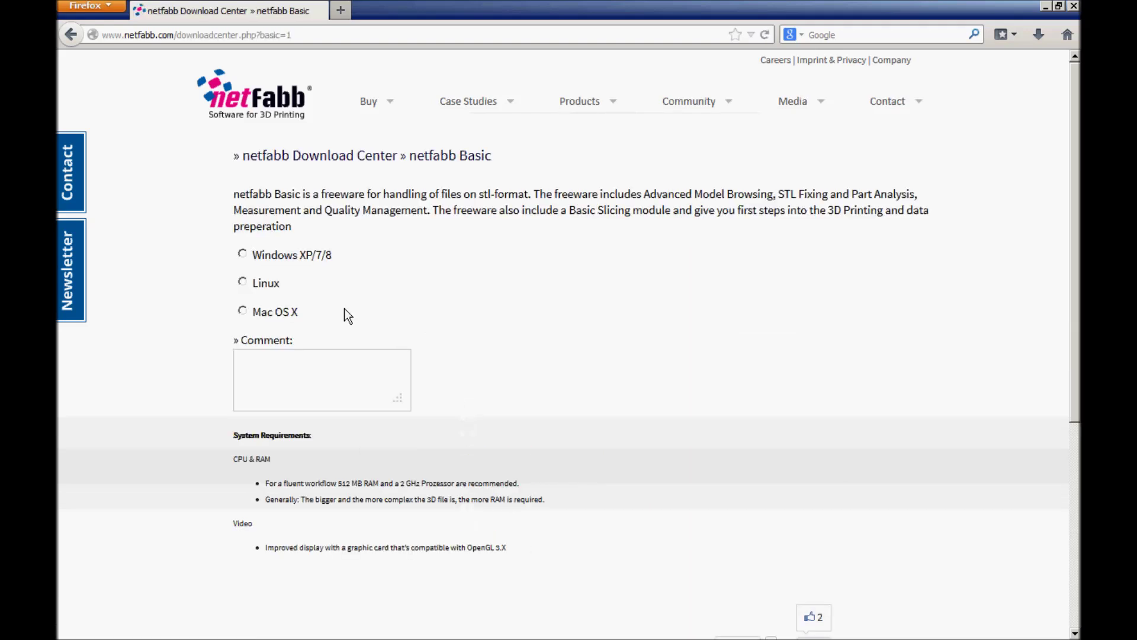
{"action": "left_click", "coordinate": [243, 254]}
{"action": "left_click", "coordinate": [318, 472]}
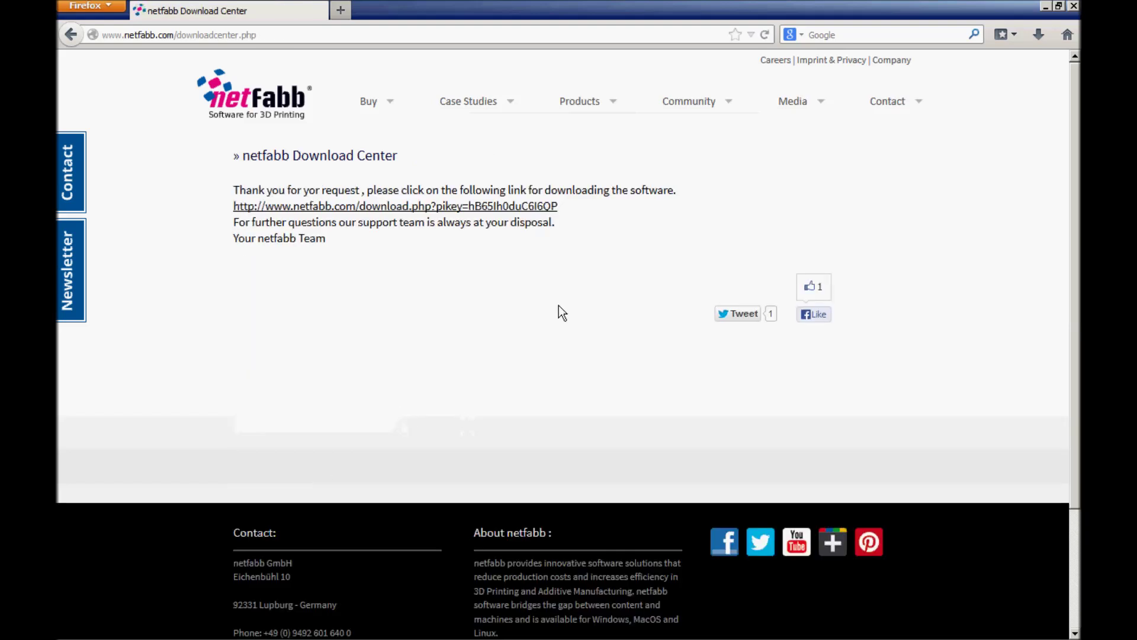
{"action": "left_click", "coordinate": [539, 207]}
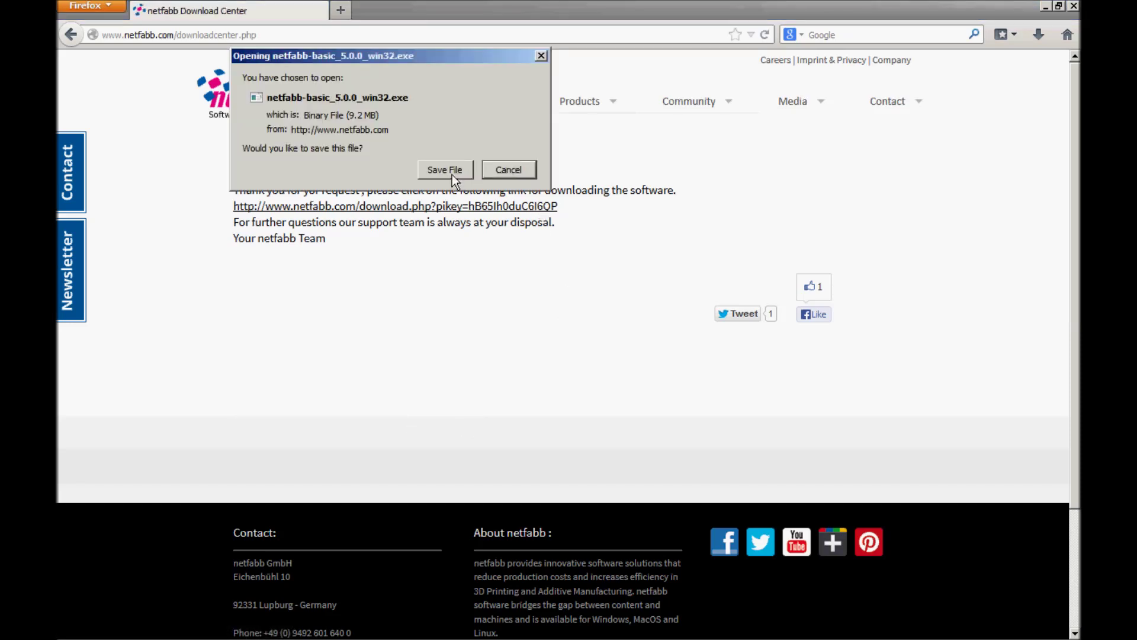
{"action": "left_click", "coordinate": [445, 169]}
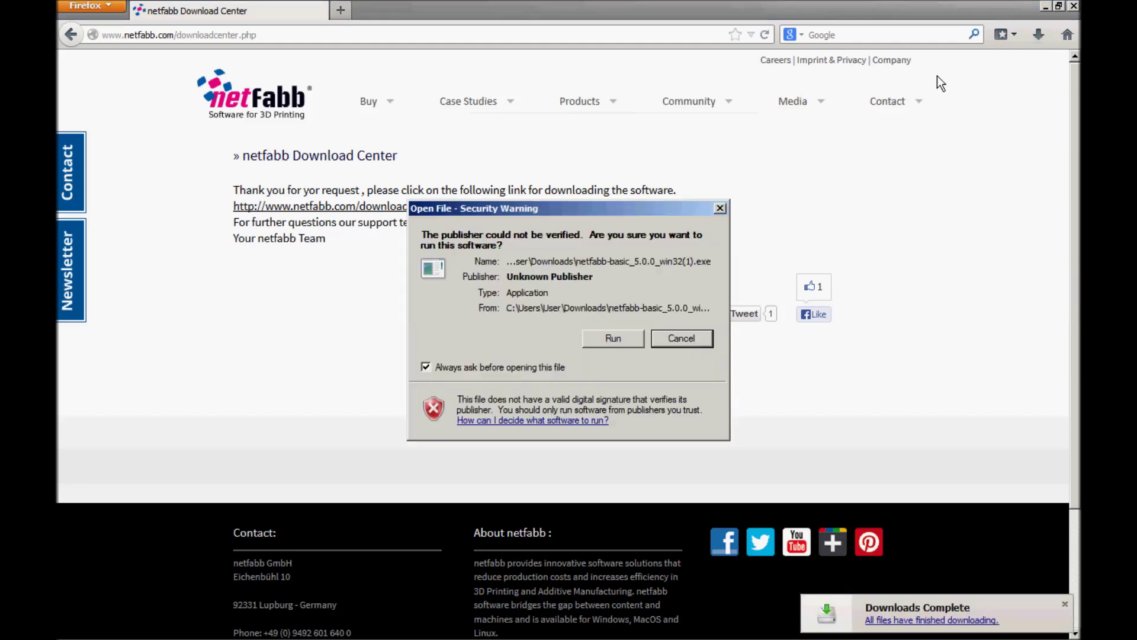
{"action": "left_click", "coordinate": [1045, 8]}
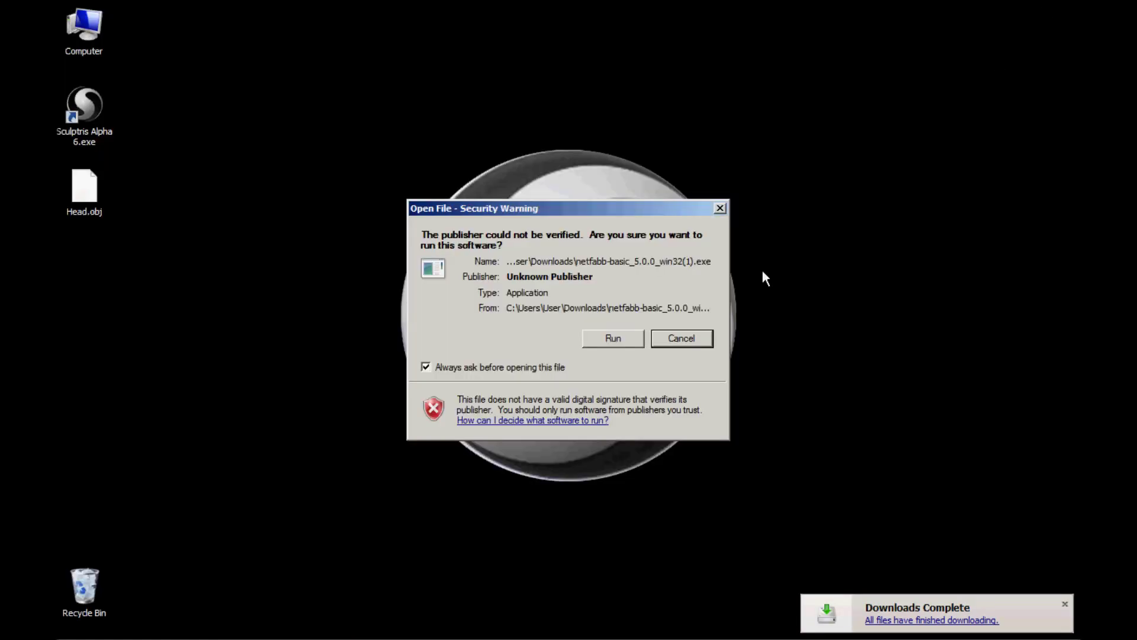
- Install netfabb Basic in English to C:\Program Files (x86)\netfabb, accepting the terms of usage
{"action": "left_click", "coordinate": [628, 340]}
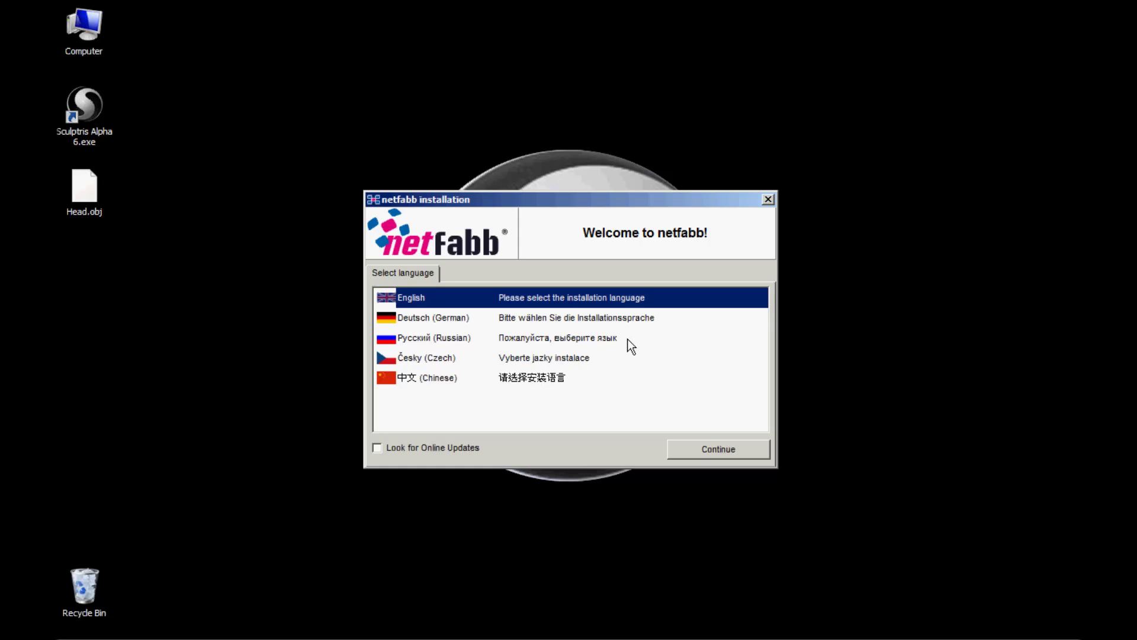
{"action": "left_click", "coordinate": [718, 452]}
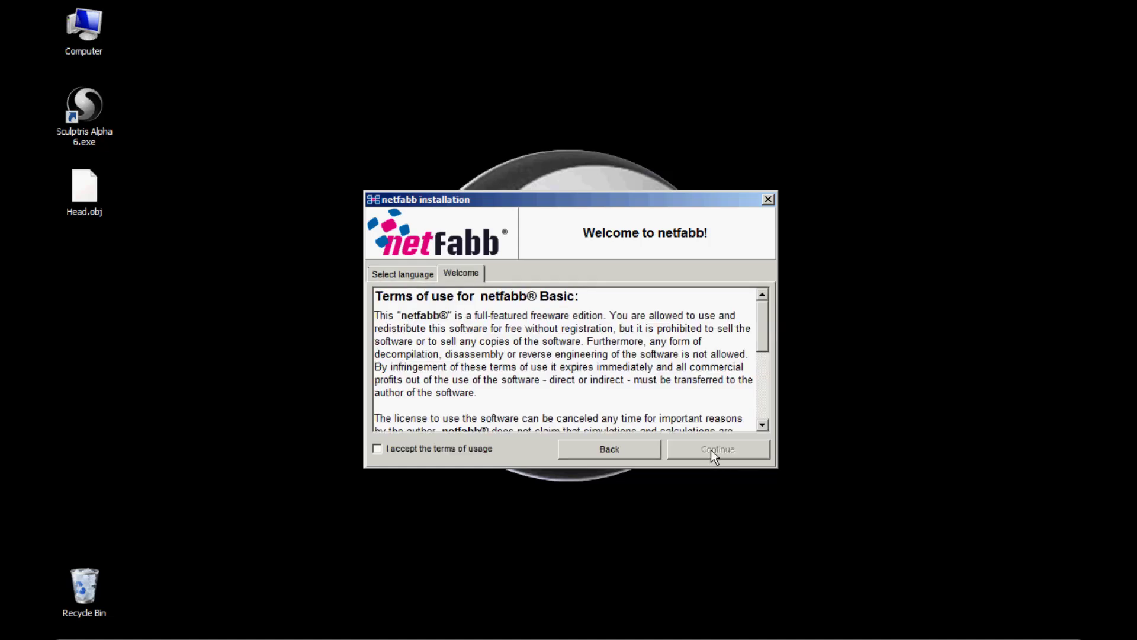
{"action": "left_click", "coordinate": [439, 448]}
{"action": "left_click", "coordinate": [686, 452]}
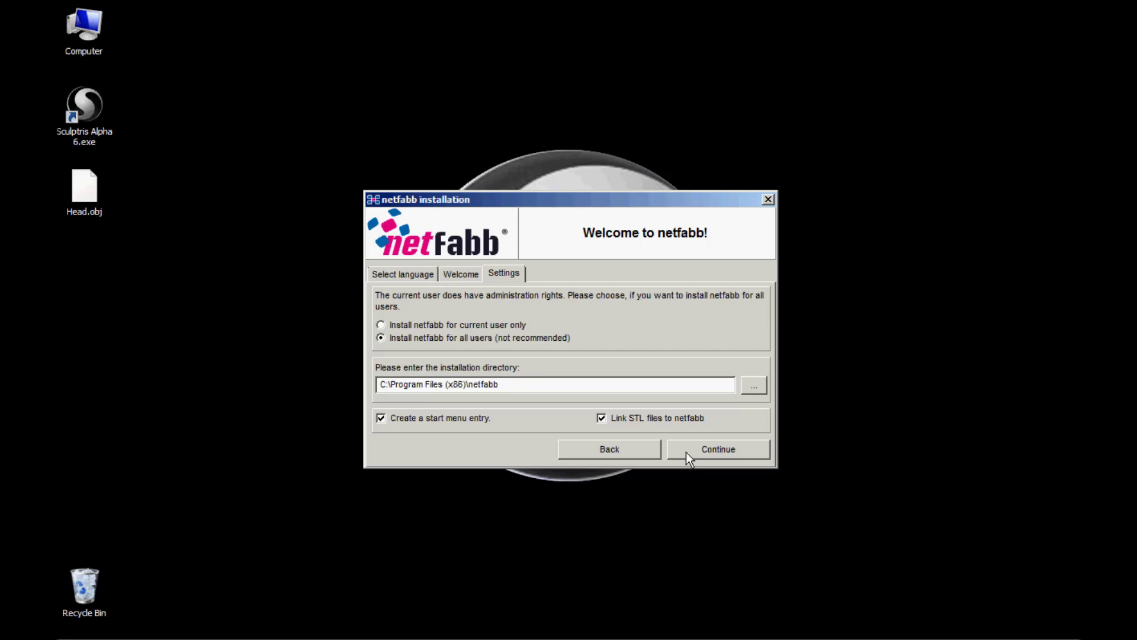
{"action": "left_click", "coordinate": [685, 452]}
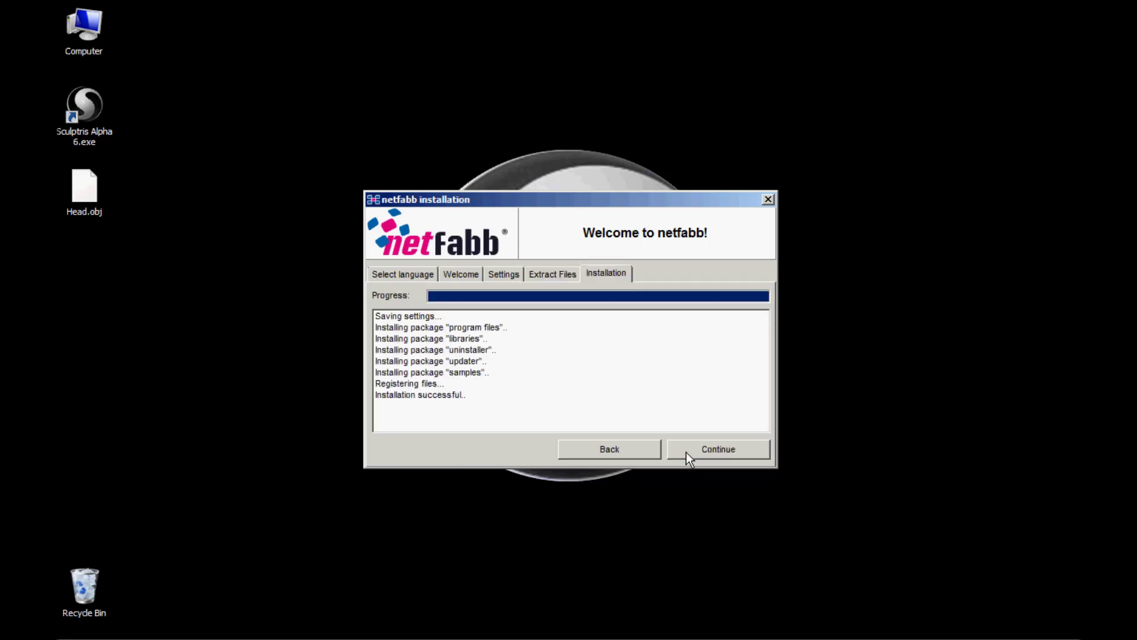
{"action": "left_click", "coordinate": [686, 453]}
{"action": "left_click", "coordinate": [692, 448]}
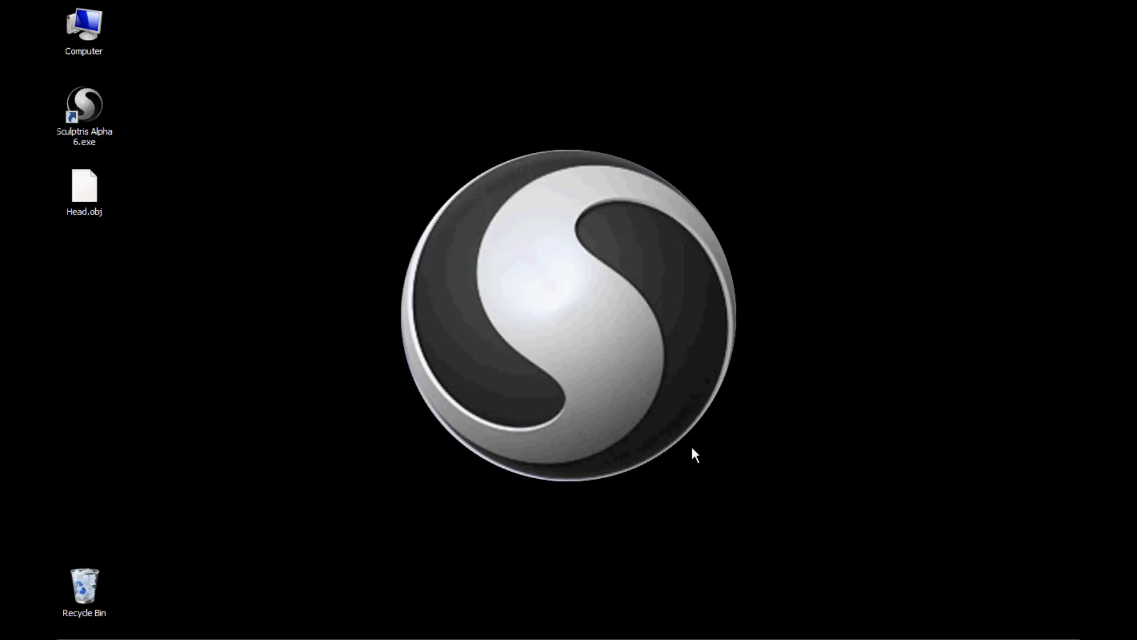
- Launch netfabb Basic from the Start menu and postpone registration
{"action": "mouse_move", "coordinate": [75, 634]}
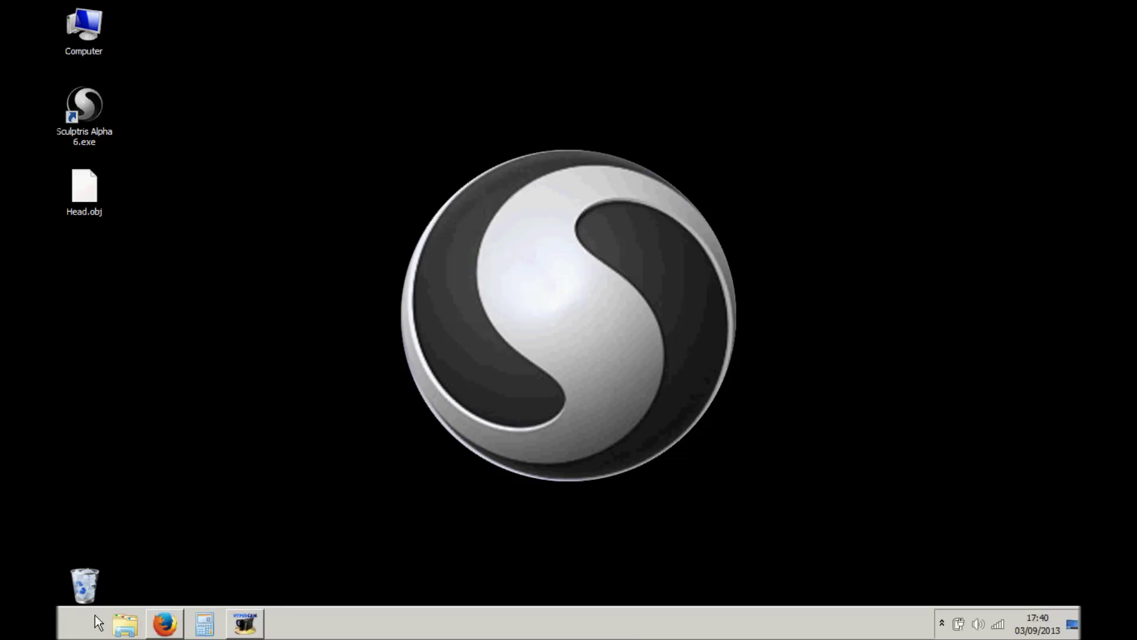
{"action": "left_click", "coordinate": [77, 628]}
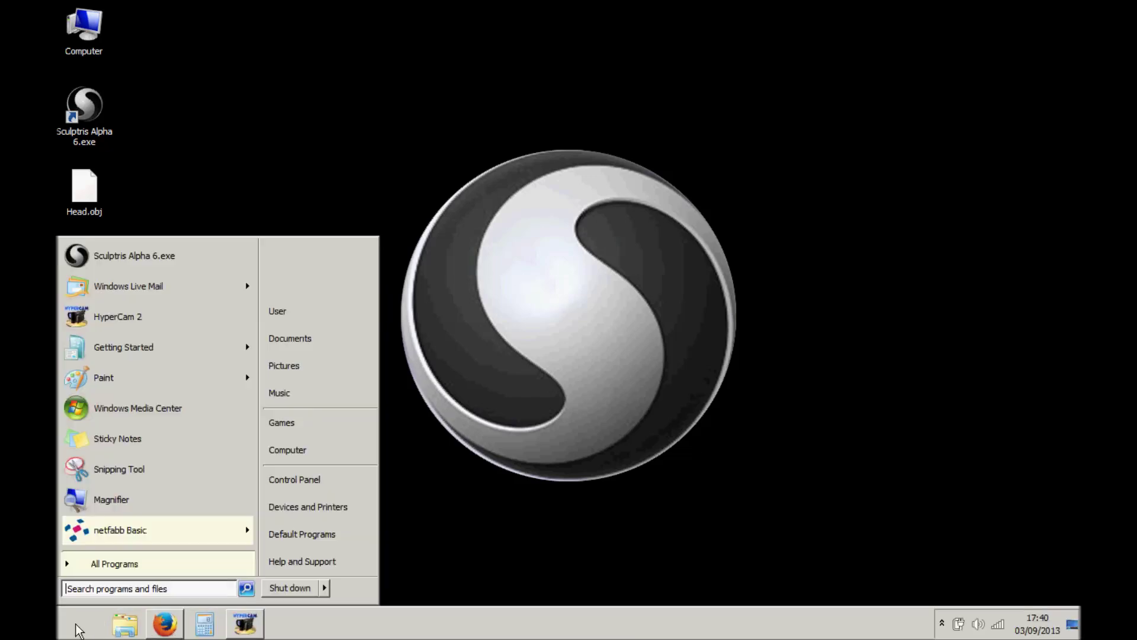
{"action": "left_click", "coordinate": [134, 531]}
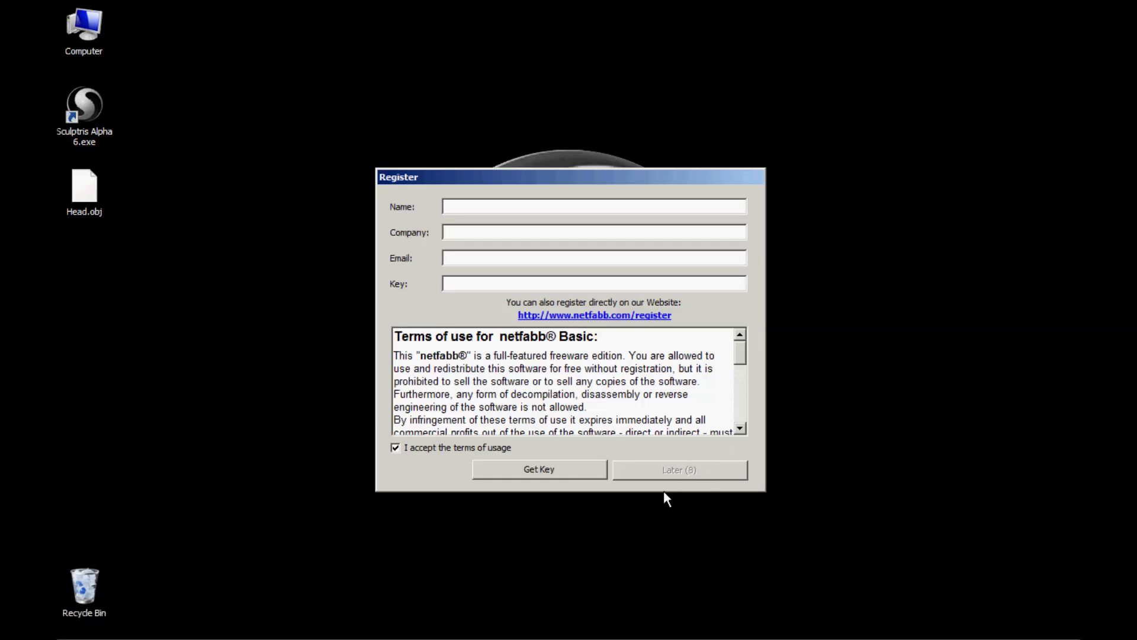
{"action": "left_click", "coordinate": [685, 469]}
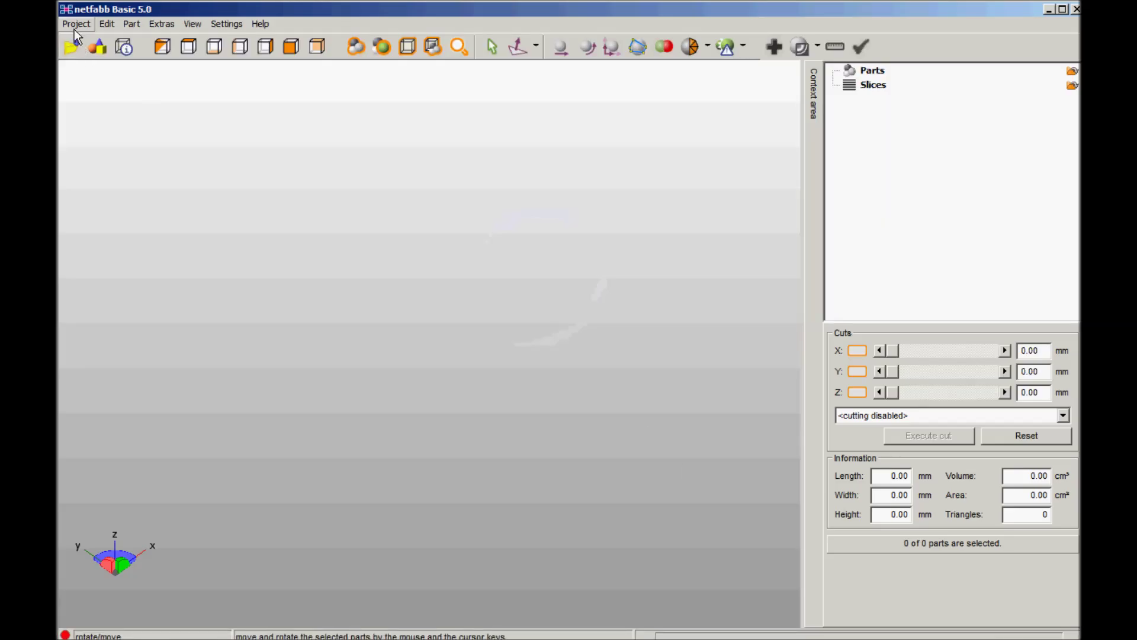
- Add Head.obj from the Desktop as a new part
{"action": "left_click", "coordinate": [76, 23]}
{"action": "left_click", "coordinate": [85, 67]}
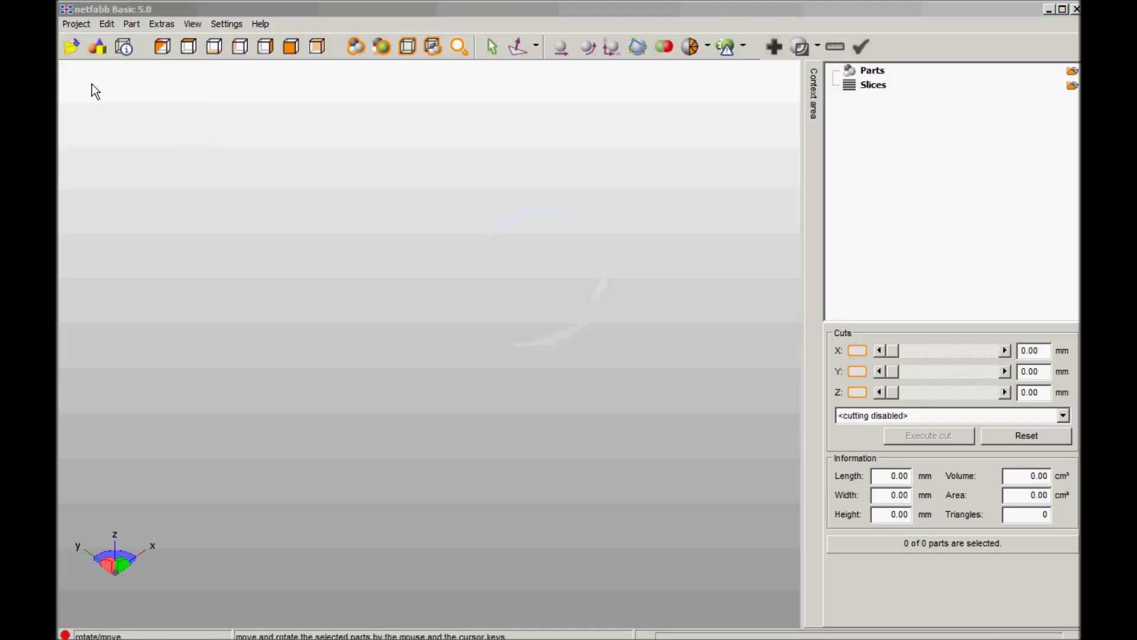
{"action": "double_click", "coordinate": [612, 312]}
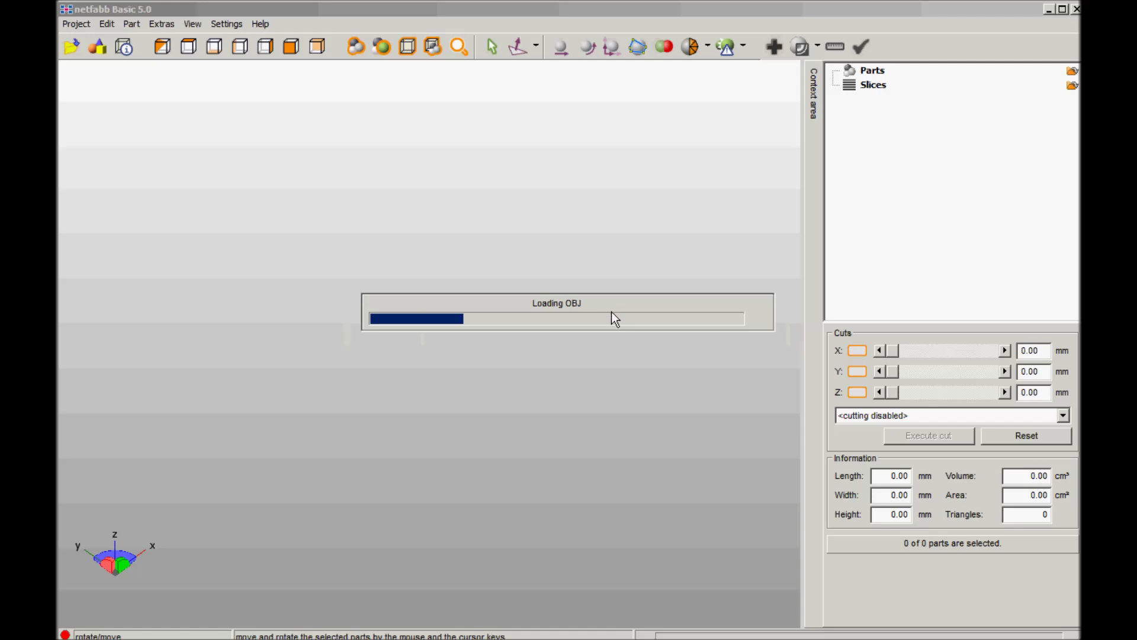
- Lower the head's Level of Detail and bring up Scale parts showing 210.99×286.16×190.75 mm
{"action": "right_click_drag", "start_coordinate": [562, 371], "coordinate": [516, 317]}
{"action": "left_click", "coordinate": [887, 475]}
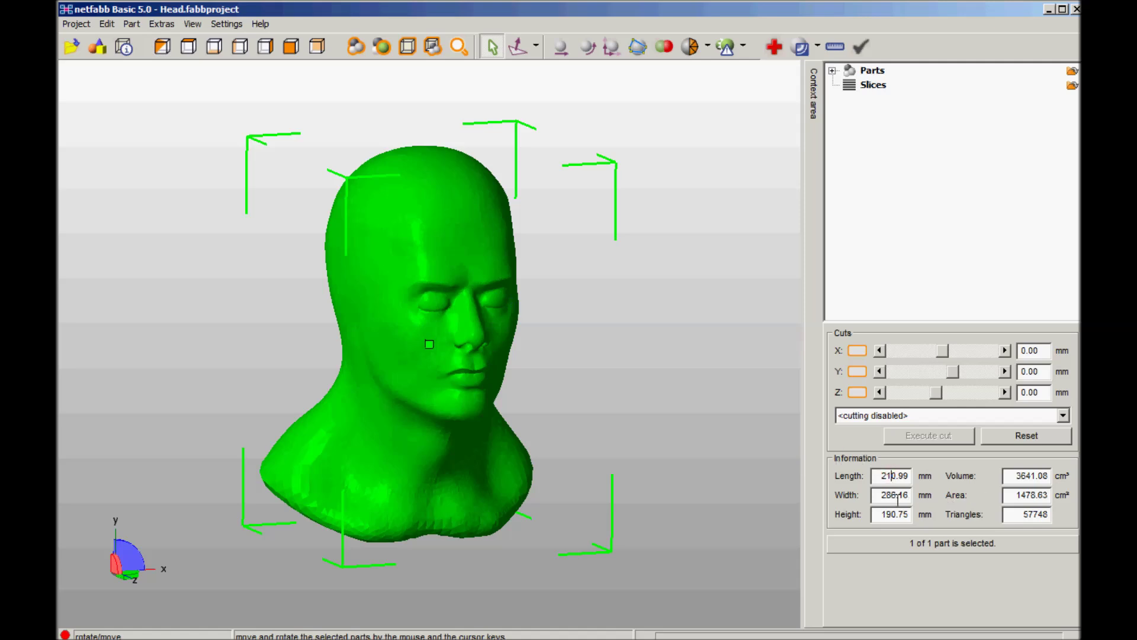
{"action": "left_click", "coordinate": [161, 47]}
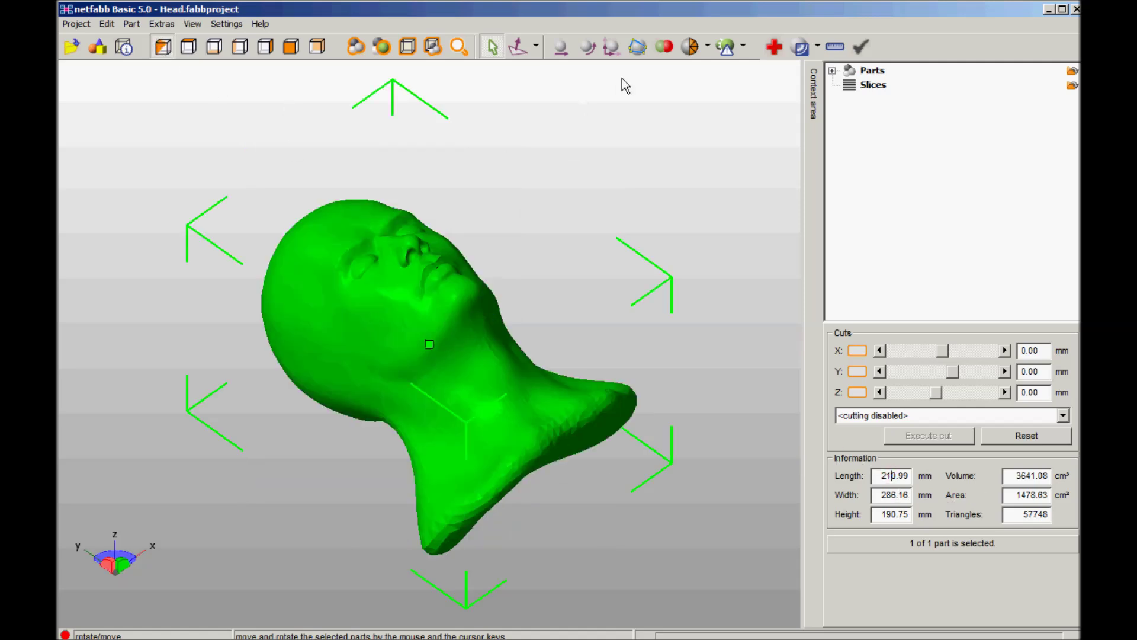
{"action": "left_click", "coordinate": [708, 47]}
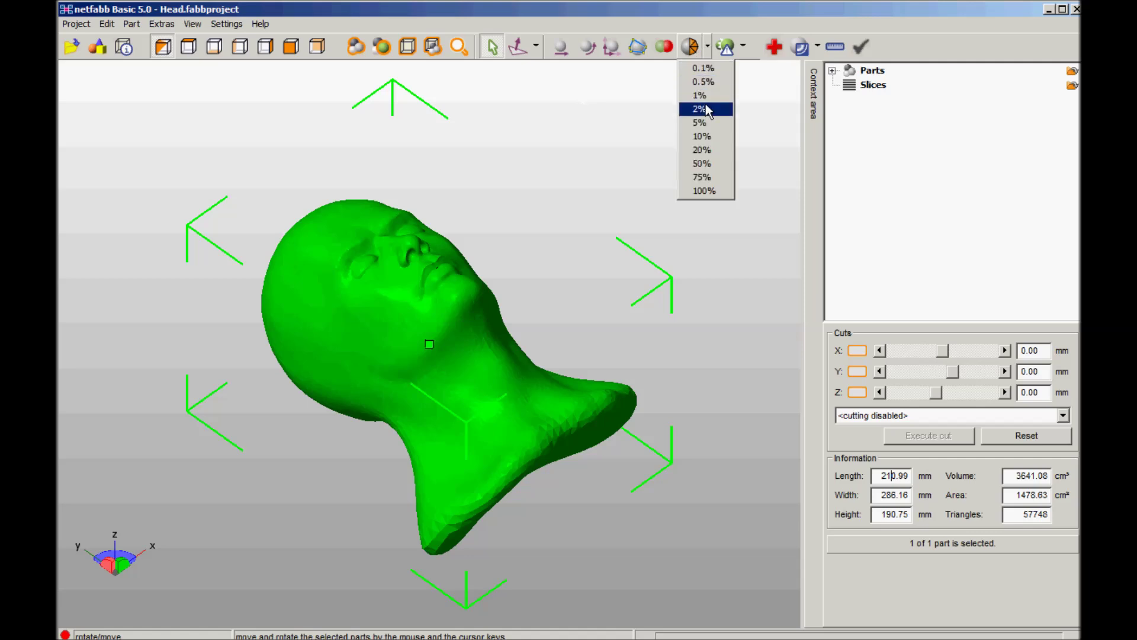
{"action": "left_click", "coordinate": [702, 109]}
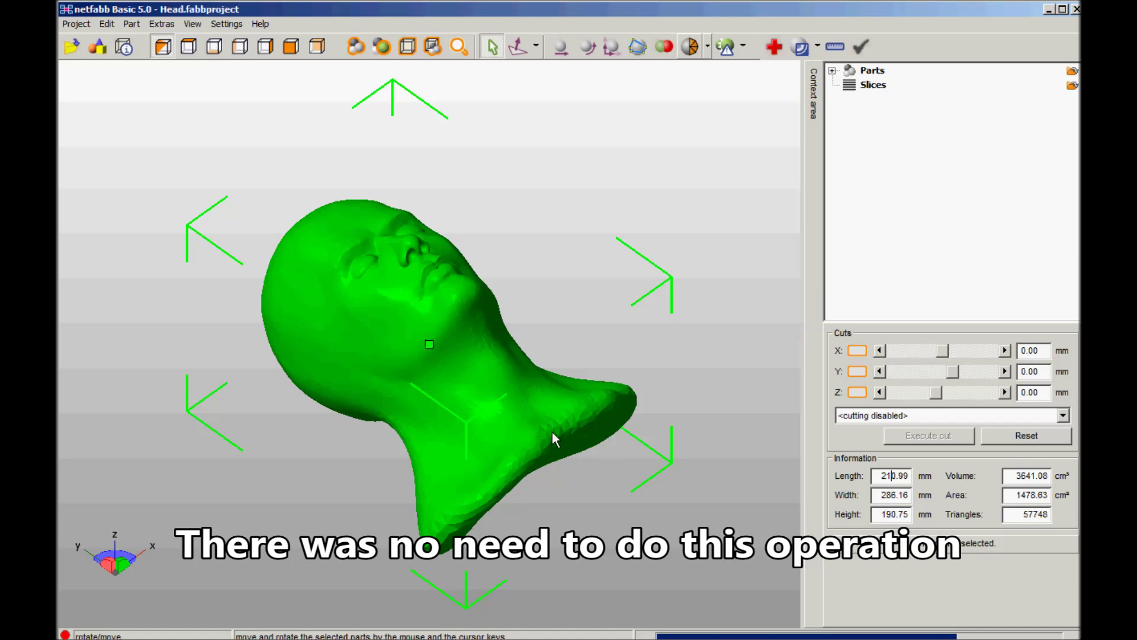
{"action": "mouse_move", "coordinate": [459, 337]}
{"action": "right_mouse_down"}
{"action": "mouse_move", "coordinate": [444, 363]}
{"action": "mouse_move", "coordinate": [452, 322]}
{"action": "mouse_move", "coordinate": [479, 322]}
{"action": "mouse_move", "coordinate": [462, 339]}
{"action": "right_mouse_up"}
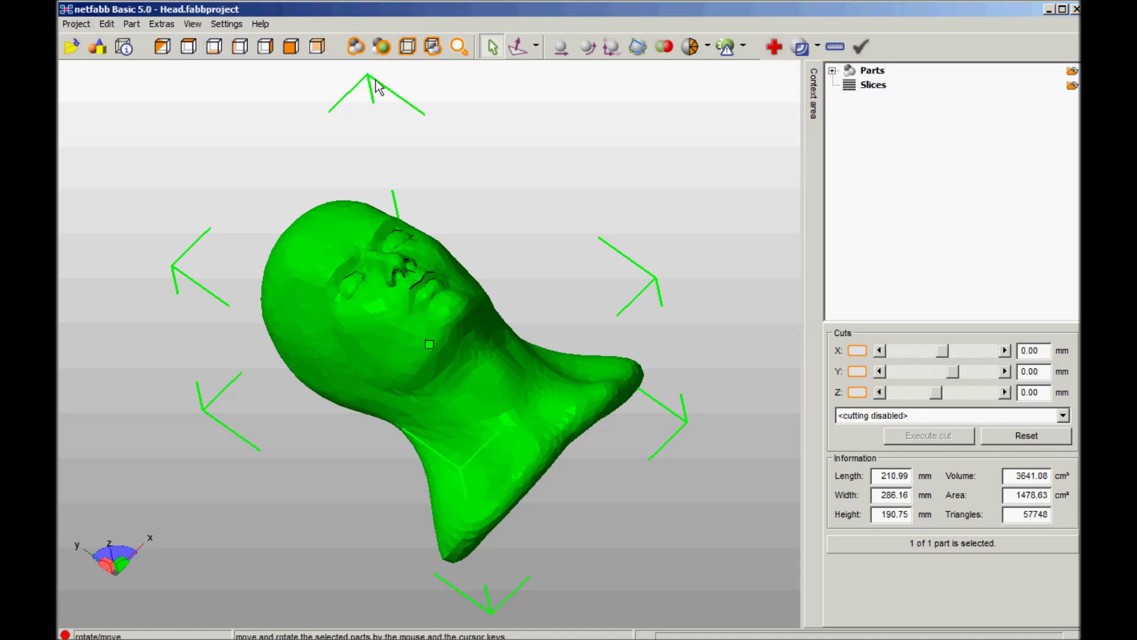
{"action": "left_click", "coordinate": [610, 46]}
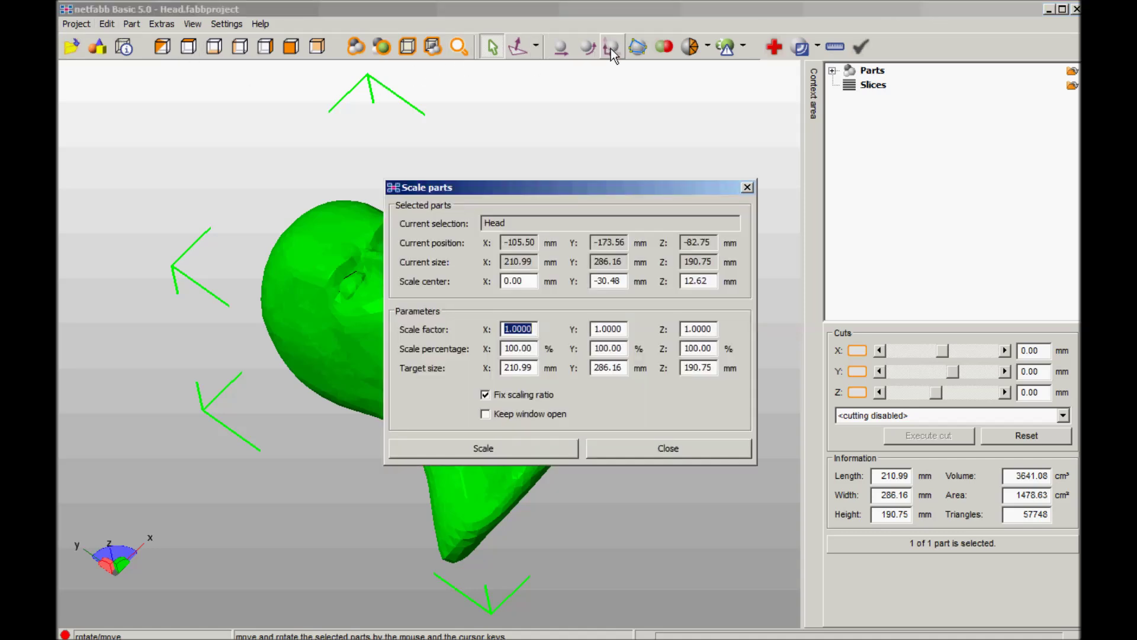
- Apply a uniform 0.4 scale factor to the head and zoom to fit it
{"action": "type", "text": "0.4"}
{"action": "key", "text": "Return"}
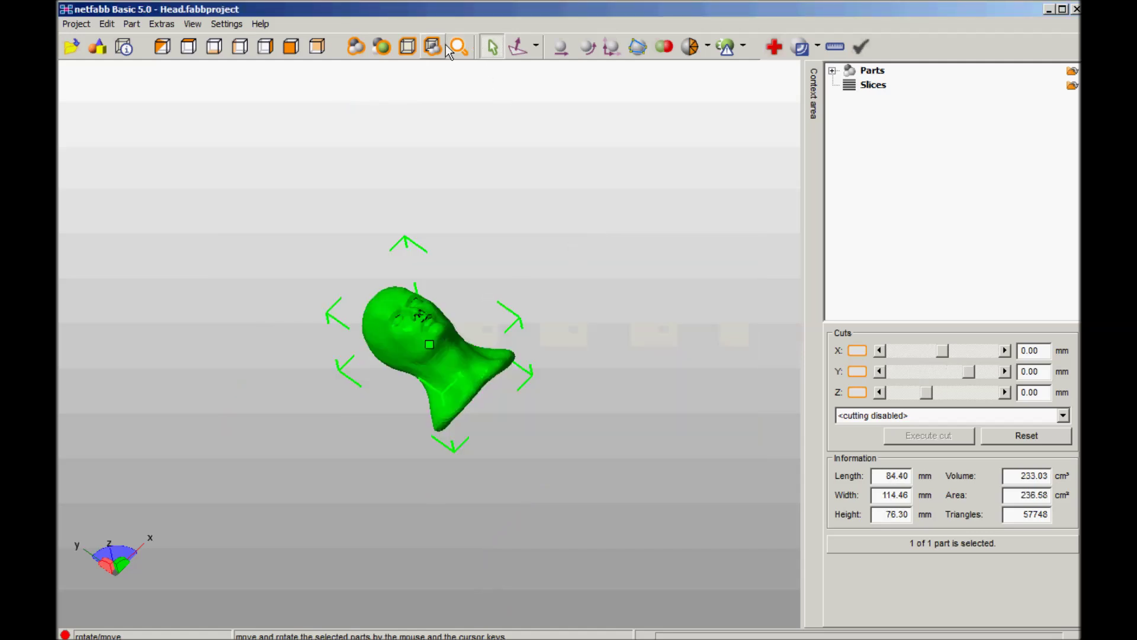
{"action": "left_click", "coordinate": [430, 46]}
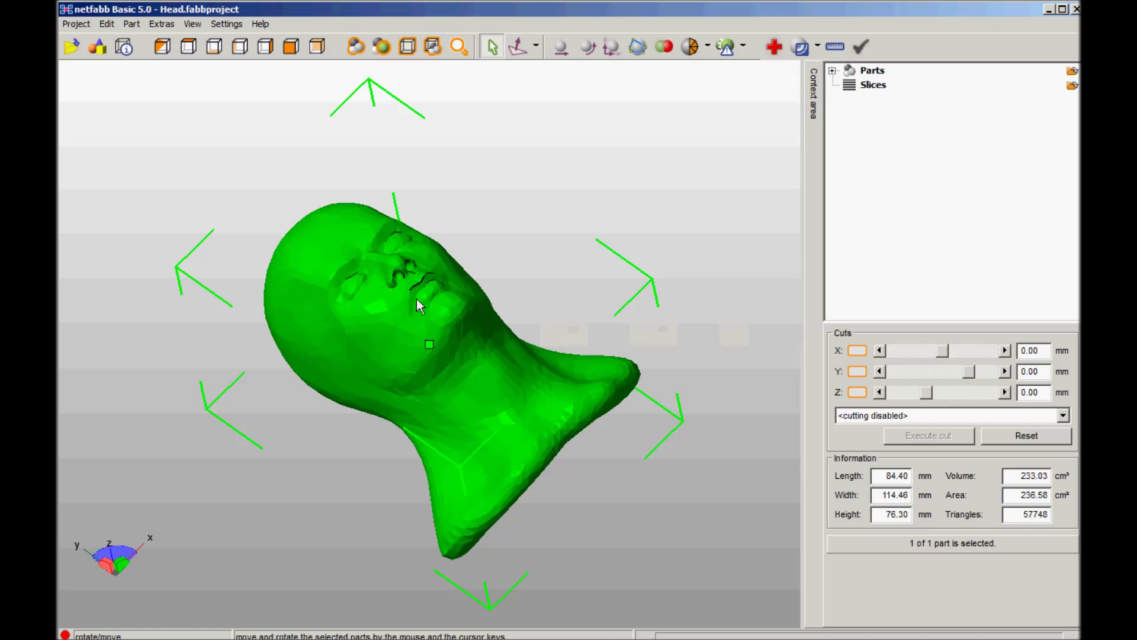
- Export the head part as Head.stl on the Desktop, then close netfabb without saving
{"action": "right_click", "coordinate": [428, 344]}
{"action": "mouse_move", "coordinate": [507, 307]}
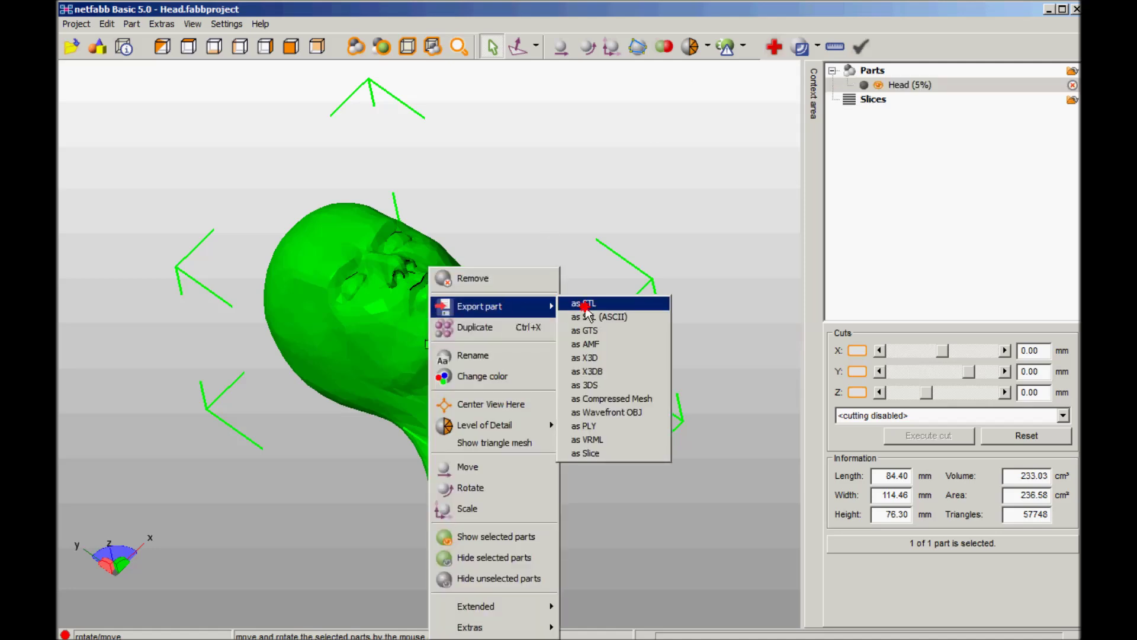
{"action": "left_click", "coordinate": [586, 305]}
{"action": "left_click", "coordinate": [748, 446]}
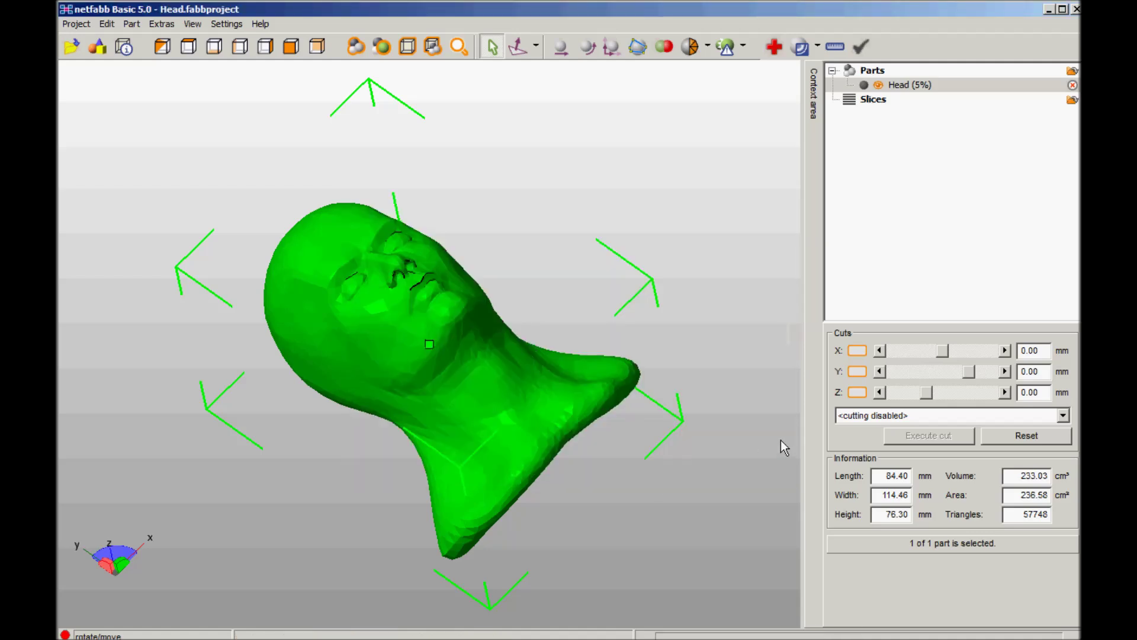
{"action": "left_click", "coordinate": [1076, 9]}
{"action": "left_click", "coordinate": [580, 354]}
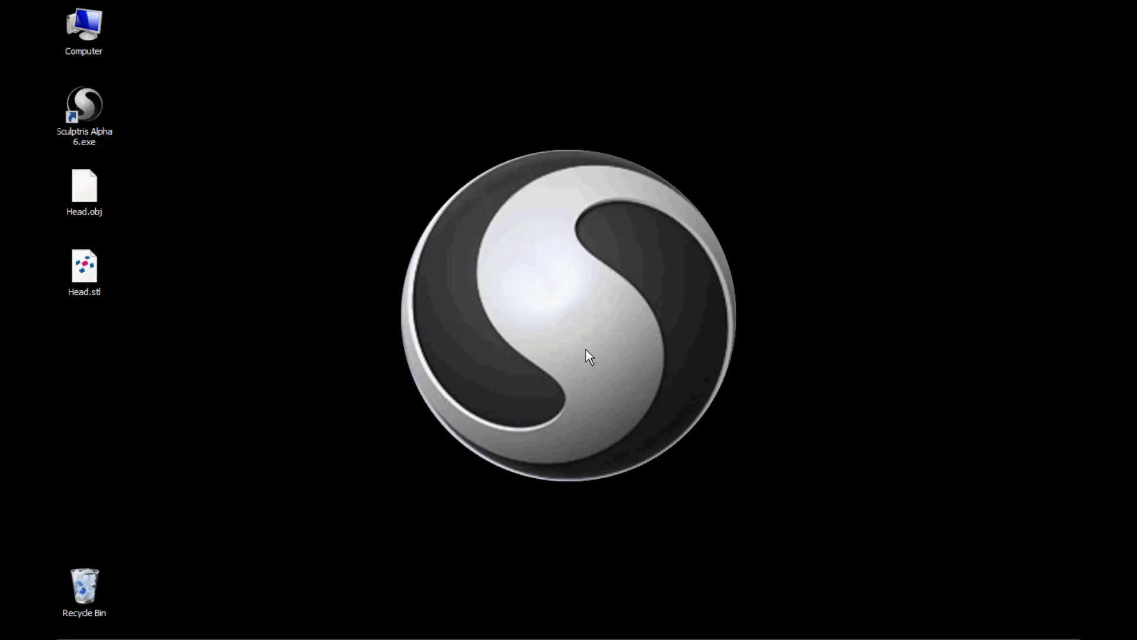